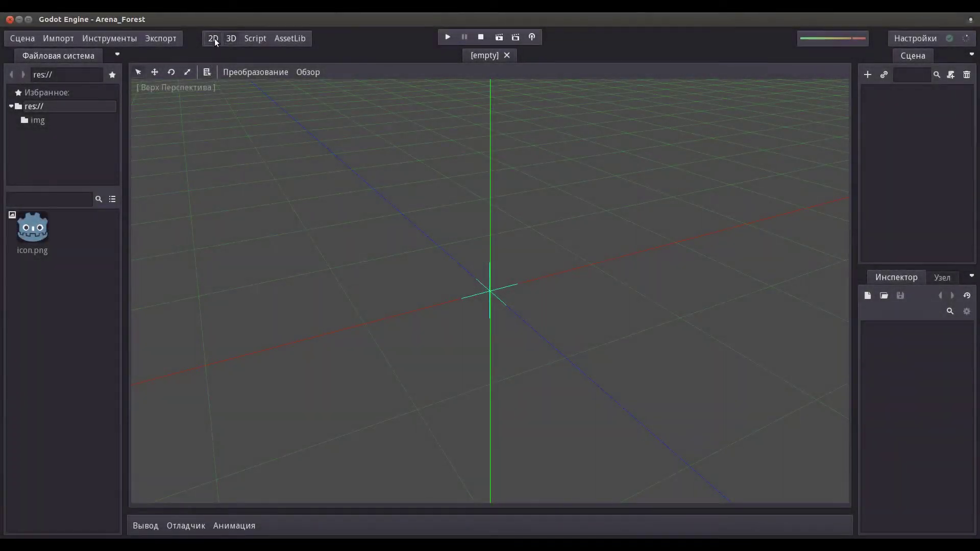
# Switch the editor to the 2D canvas and open the Create New Node dialog
pyautogui.click(213, 40)
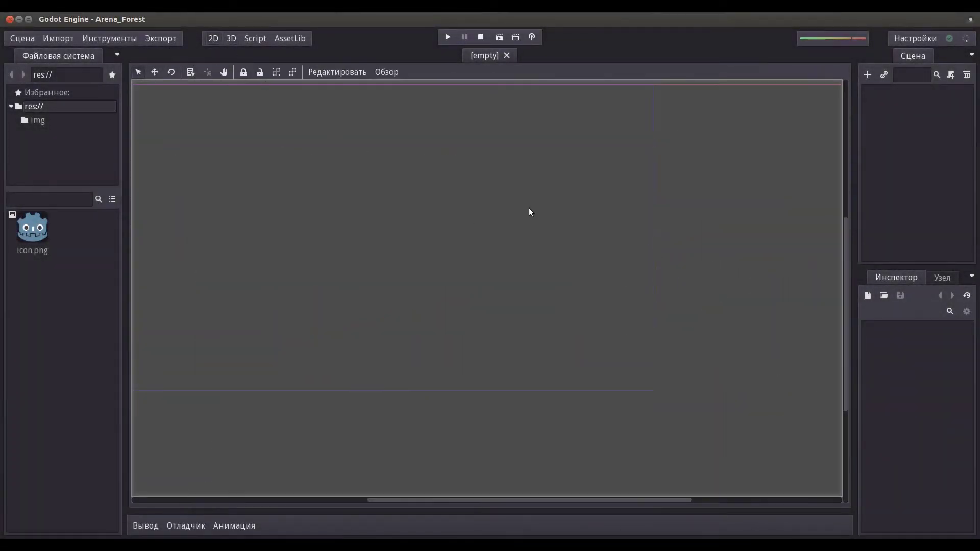
pyautogui.moveTo(359, 176); pyautogui.dragTo(424, 198, button='middle')
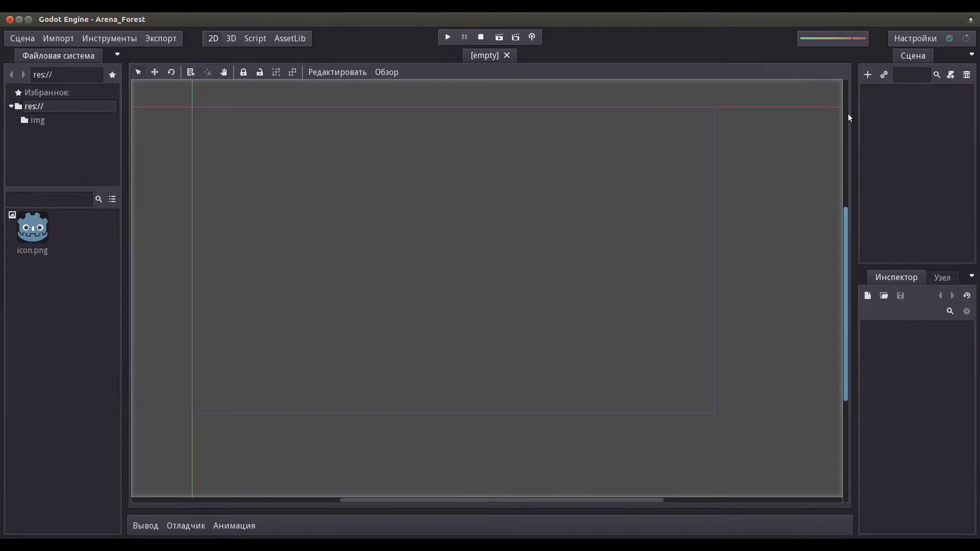
pyautogui.click(868, 76)
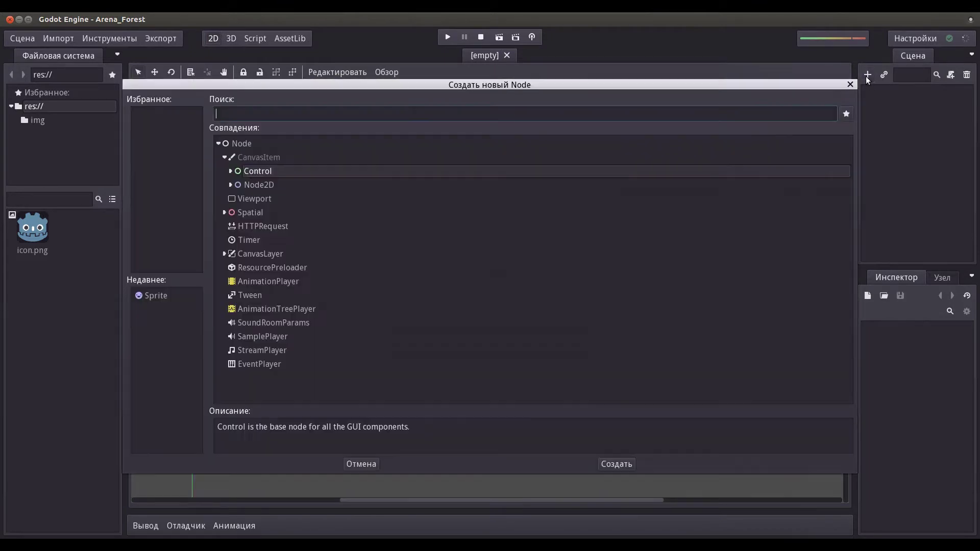
# Create a Sprite node from the Node2D types
pyautogui.click(231, 185)
pyautogui.click(280, 238)
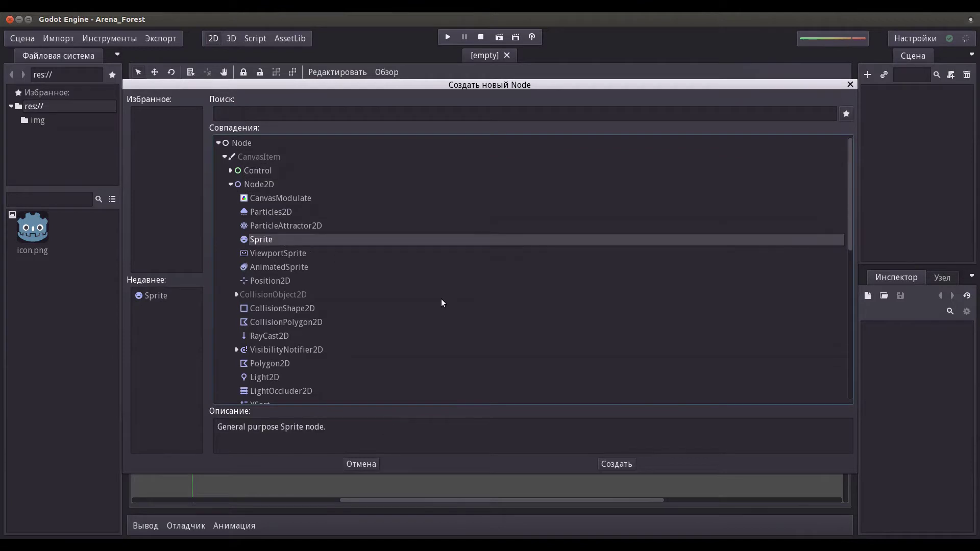
pyautogui.click(617, 462)
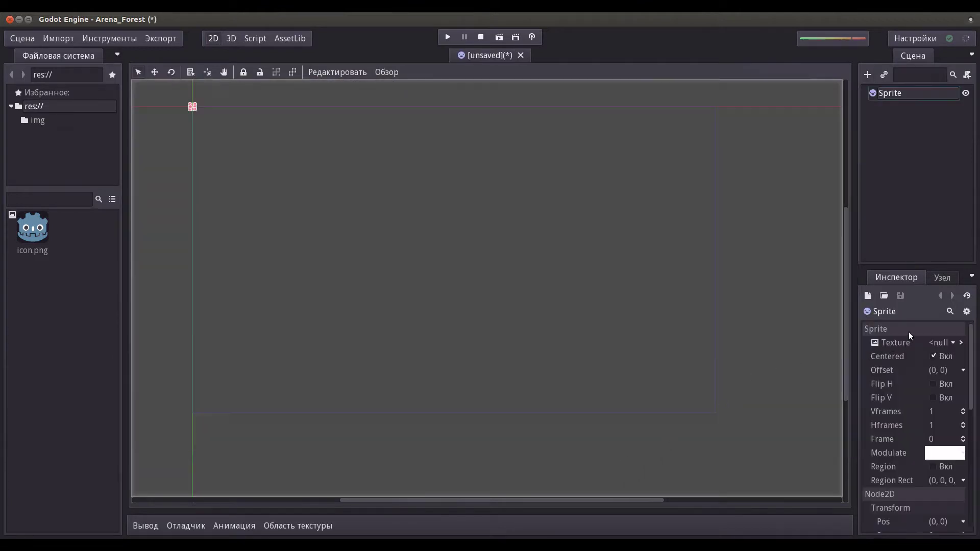
# Load img/flor.png as the Sprite's texture
pyautogui.moveTo(921, 267); pyautogui.dragTo(920, 164)
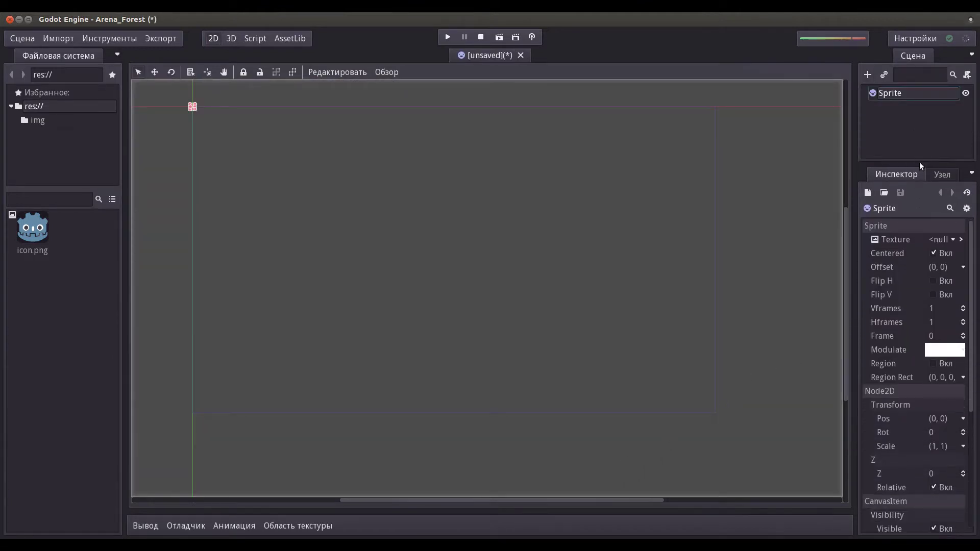
pyautogui.click(956, 241)
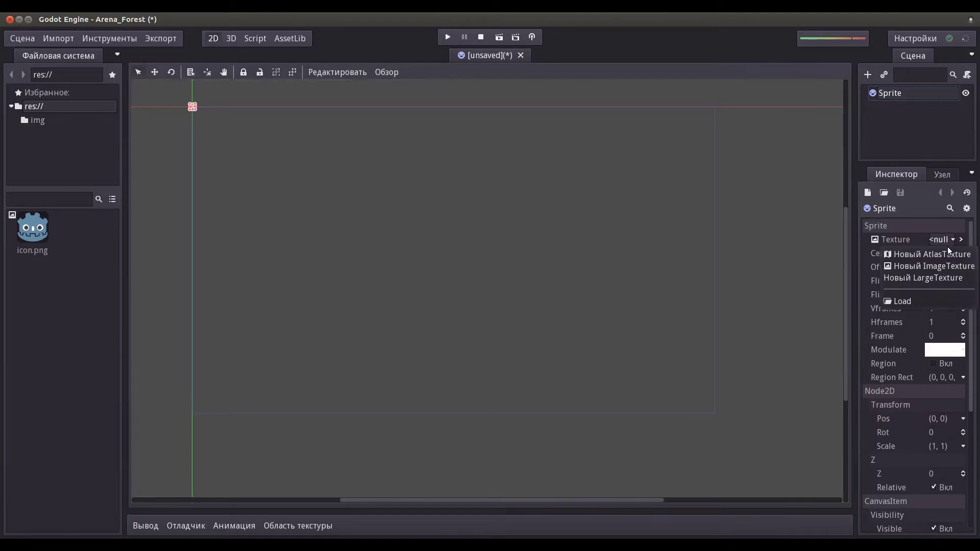
pyautogui.click(892, 298)
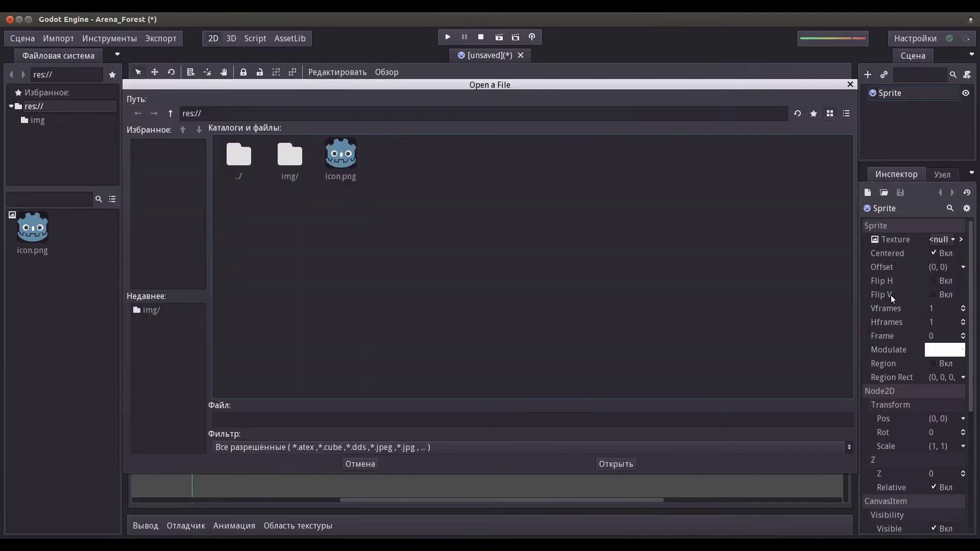
pyautogui.doubleClick(288, 159)
pyautogui.click(337, 164)
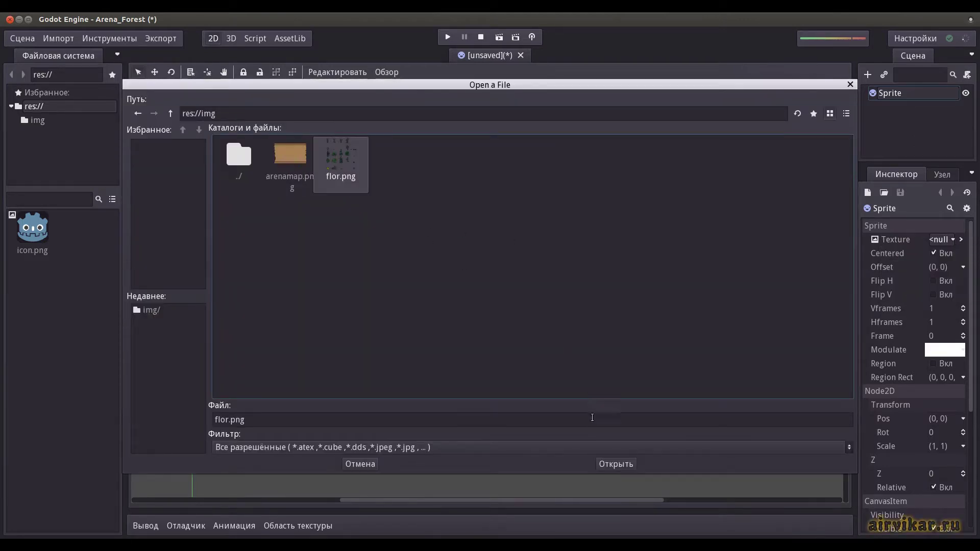
pyautogui.click(608, 464)
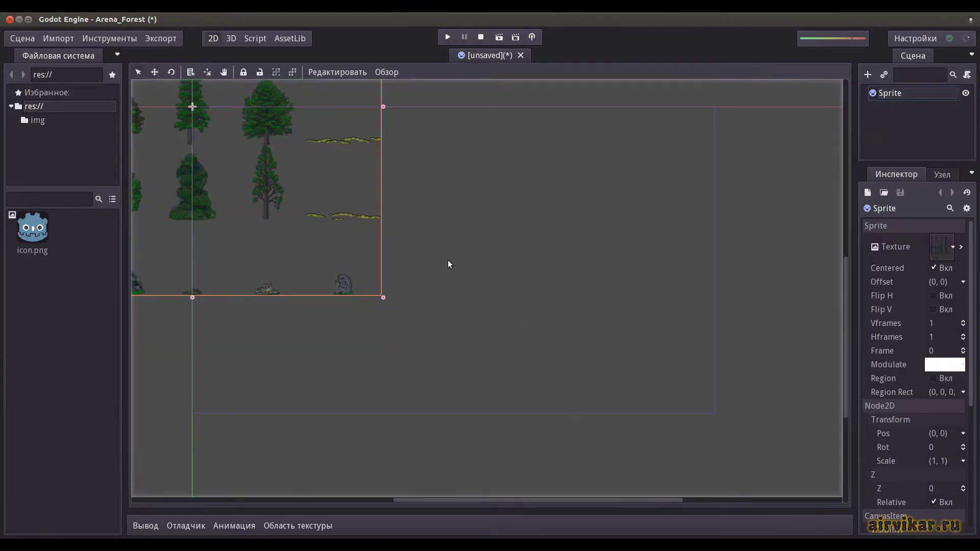
# Set the Sprite's Vframes and Hframes to 5 each
pyautogui.moveTo(448, 264); pyautogui.dragTo(586, 365, button='middle')
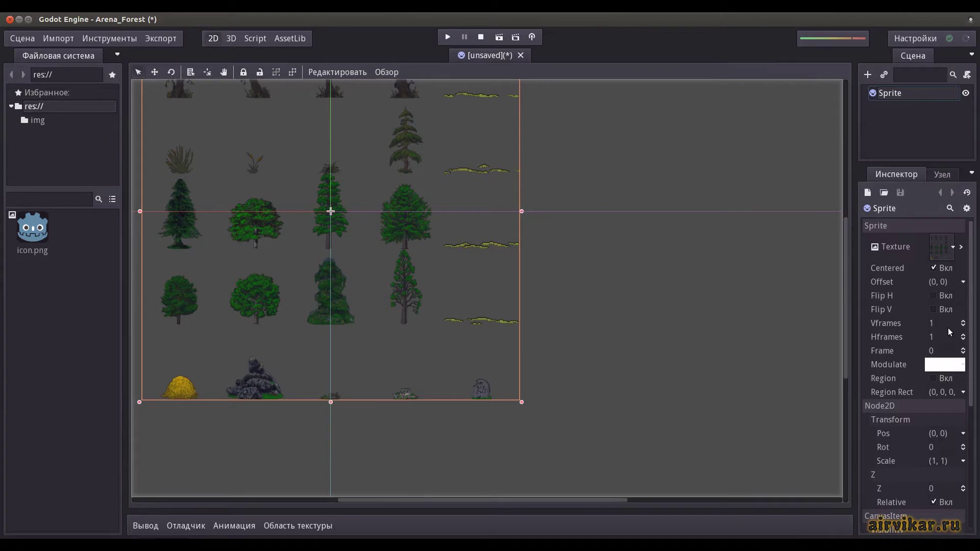
pyautogui.click(963, 323)
pyautogui.click(963, 322)
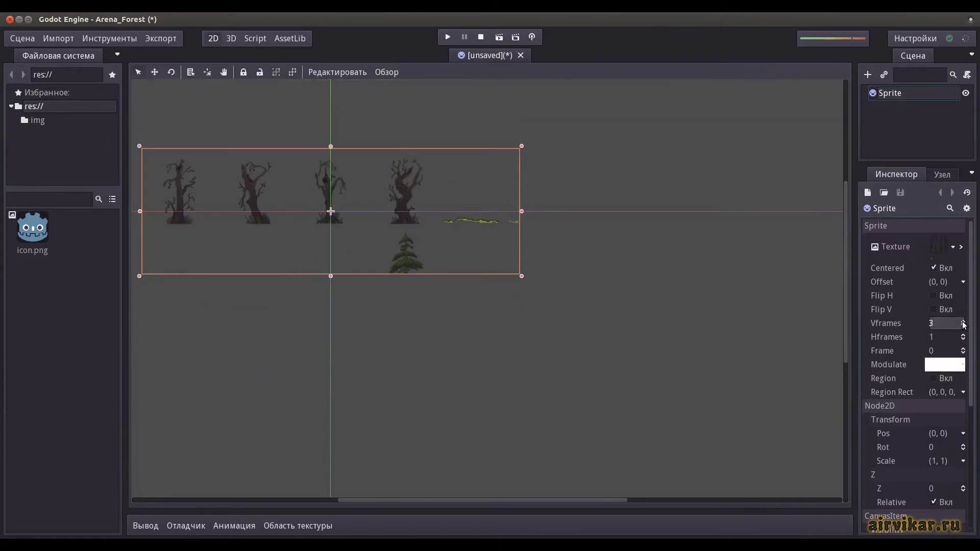
pyautogui.click(963, 323)
pyautogui.click(963, 323)
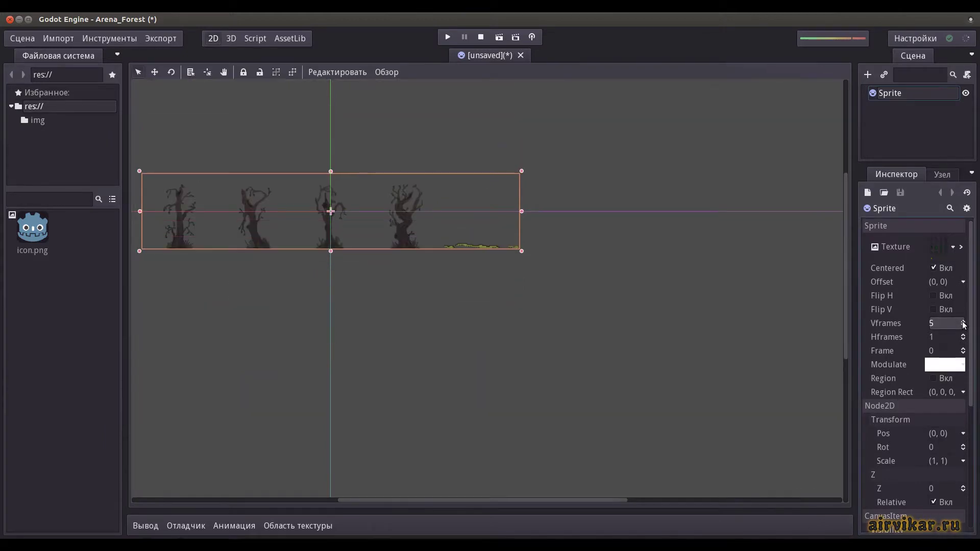
pyautogui.click(963, 335)
pyautogui.click(964, 335)
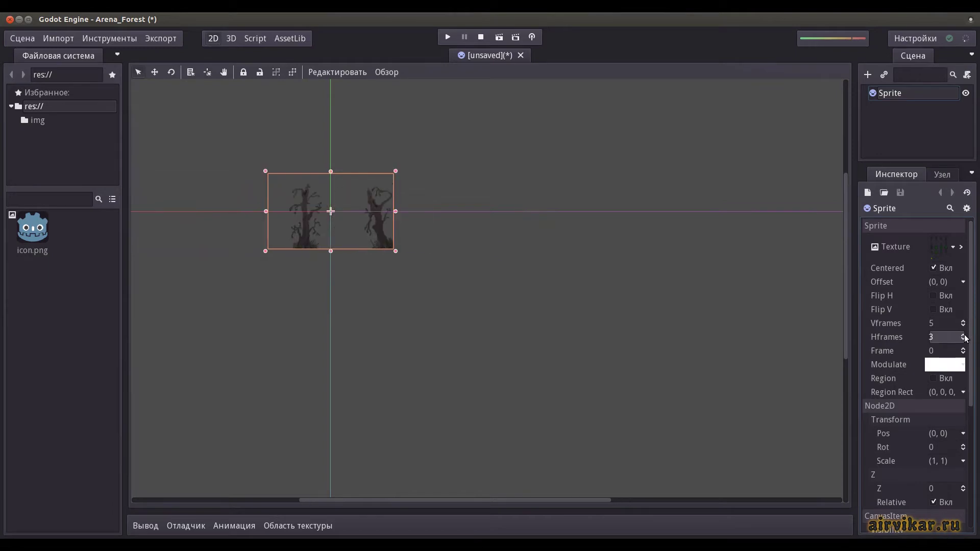
pyautogui.click(963, 335)
pyautogui.click(964, 335)
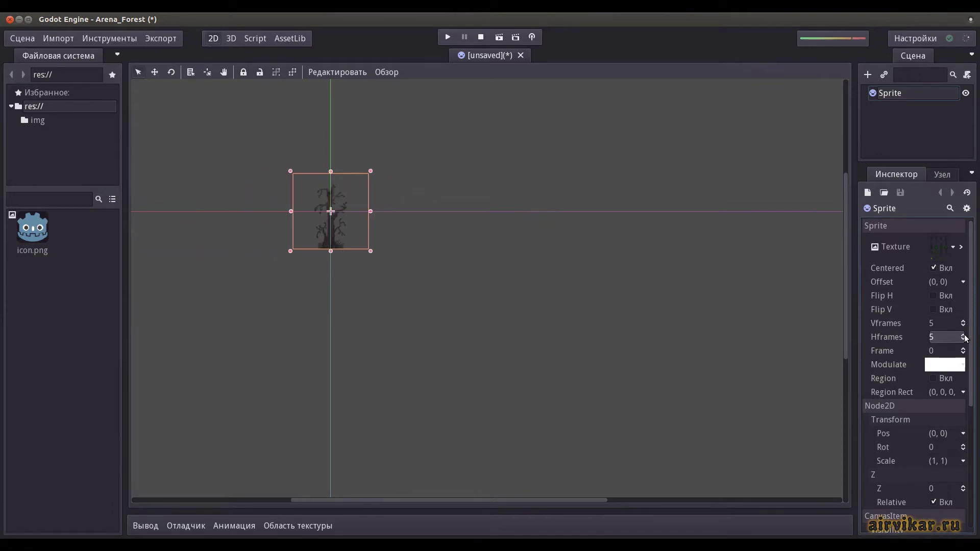
# Turn off Mipmaps and Filter in the flor.png texture flags, then return to the Sprite
pyautogui.click(961, 248)
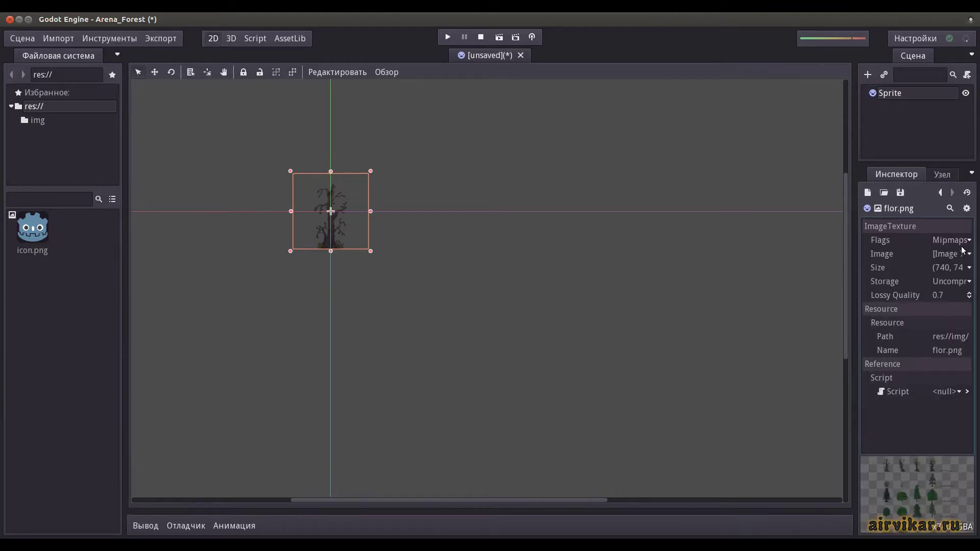
pyautogui.click(969, 241)
pyautogui.click(957, 256)
pyautogui.click(954, 240)
pyautogui.click(956, 279)
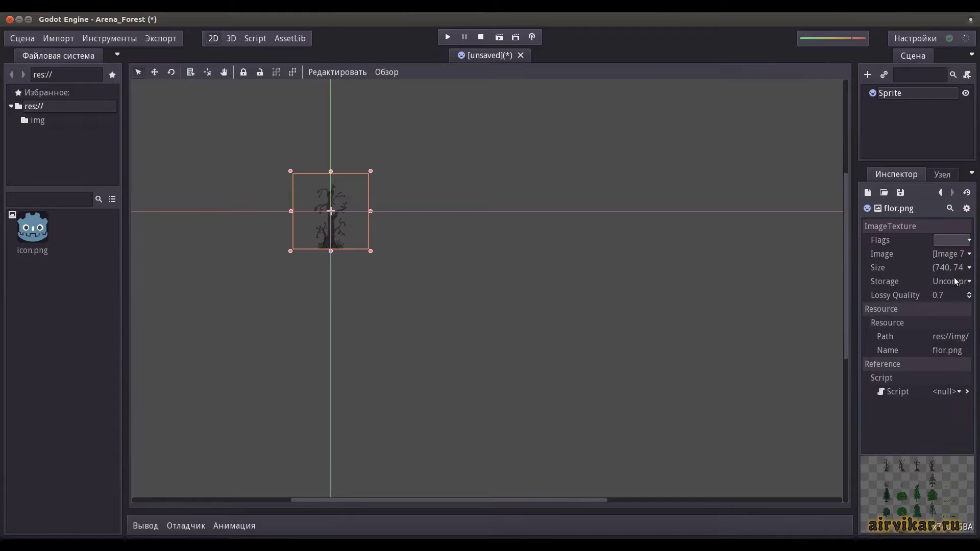
pyautogui.click(941, 193)
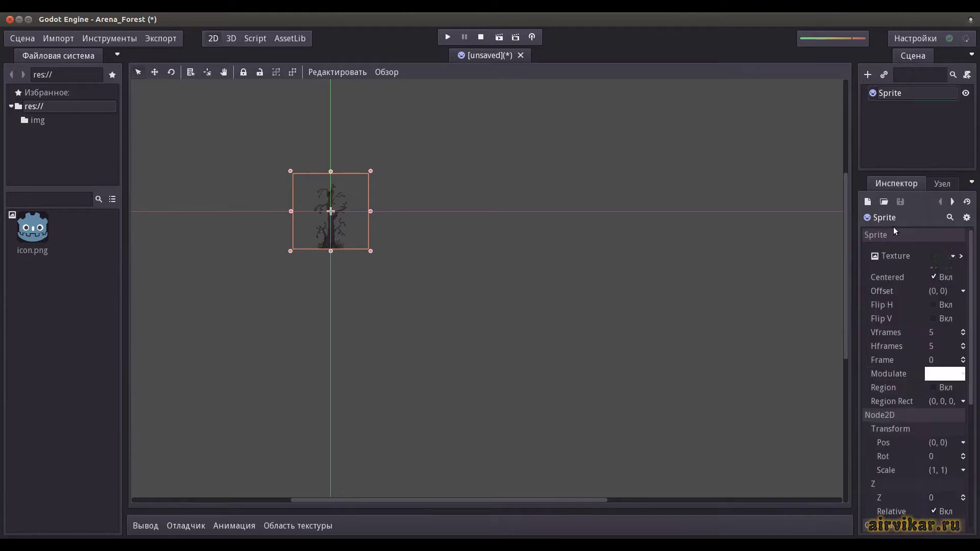
# Save the scene as img.tscn in res://
pyautogui.click(27, 39)
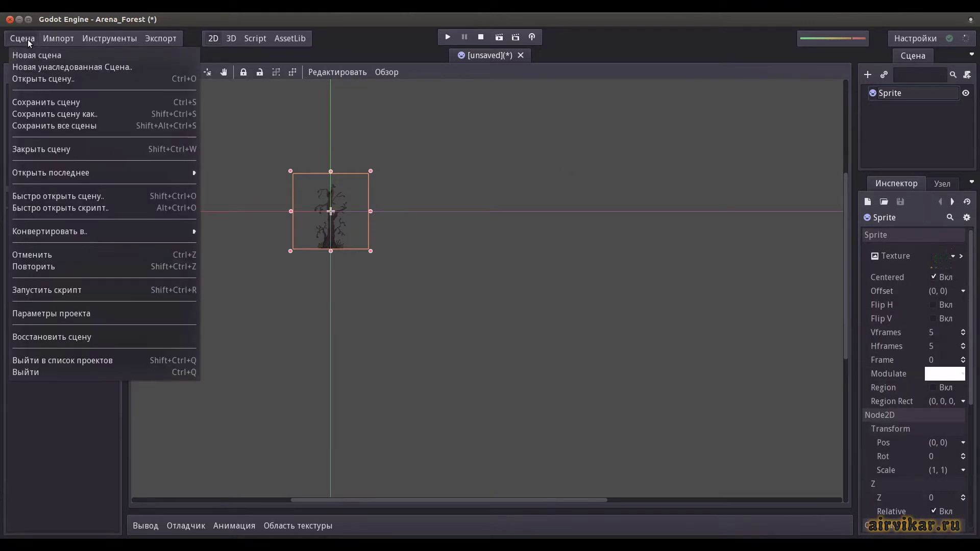
pyautogui.click(82, 114)
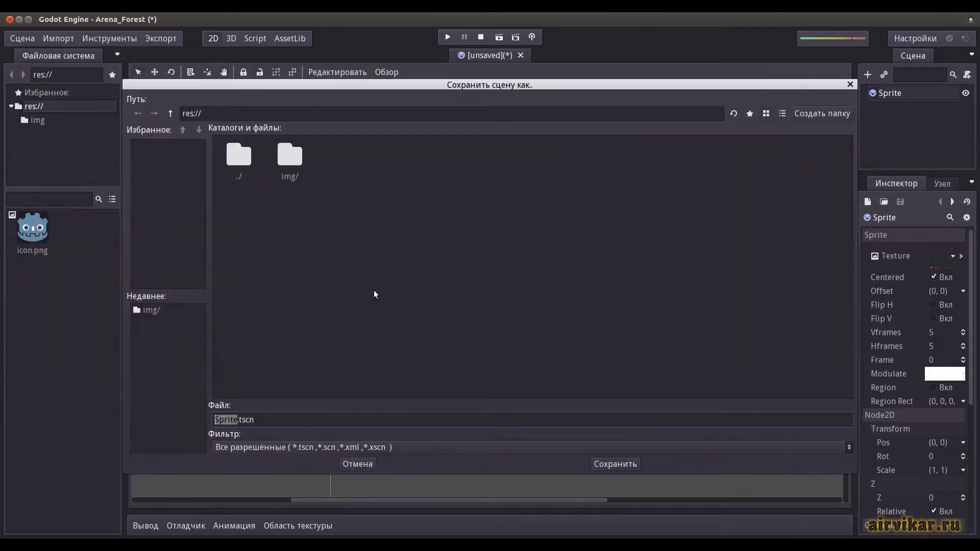
pyautogui.write('i')
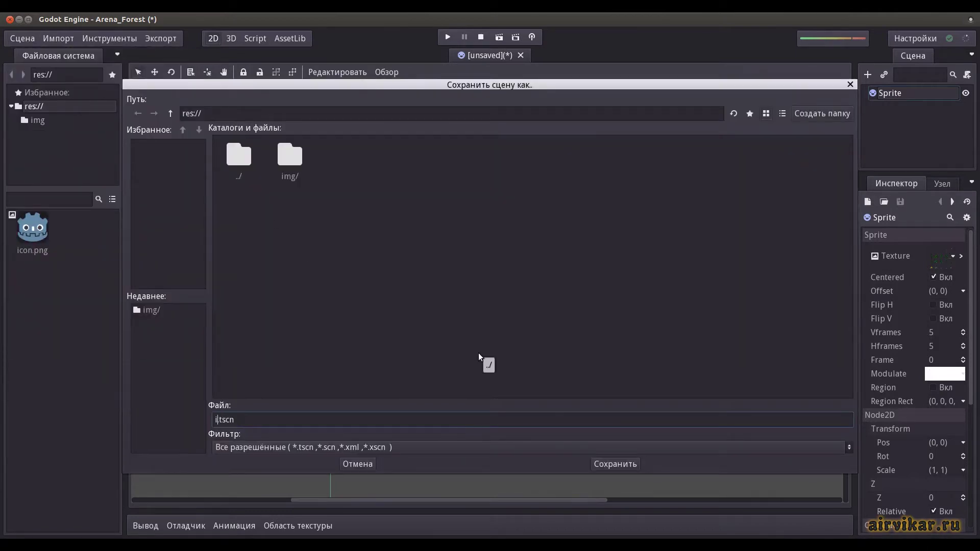
pyautogui.write('mg')
pyautogui.moveTo(479, 357); pyautogui.dragTo(433, 434)
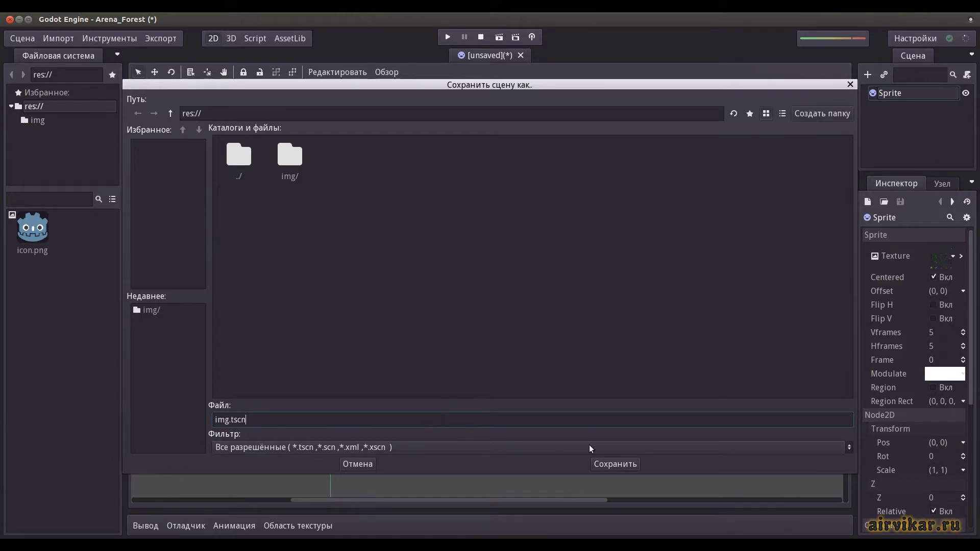
pyautogui.click(631, 466)
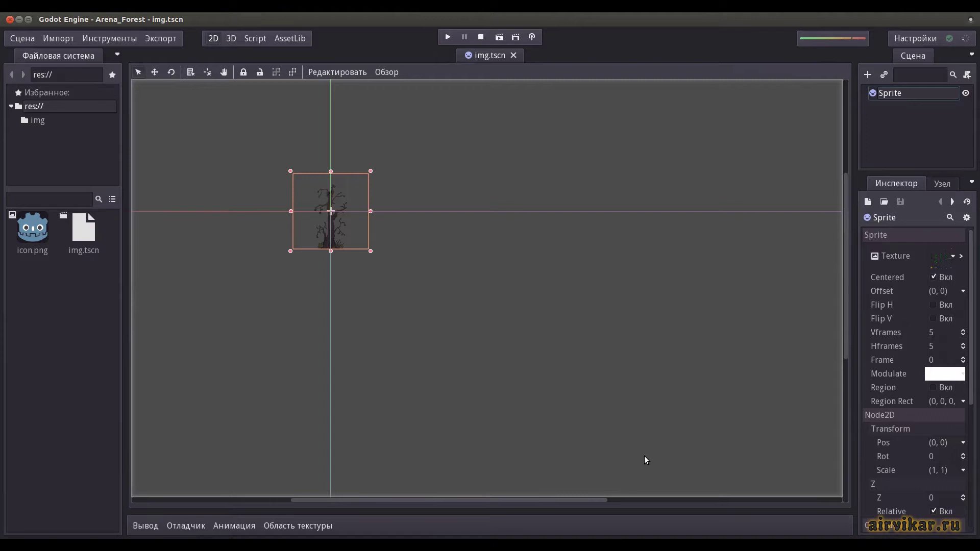
# Attach a new img.gd GDScript to the Sprite and delete all its template code
pyautogui.rightClick(892, 95)
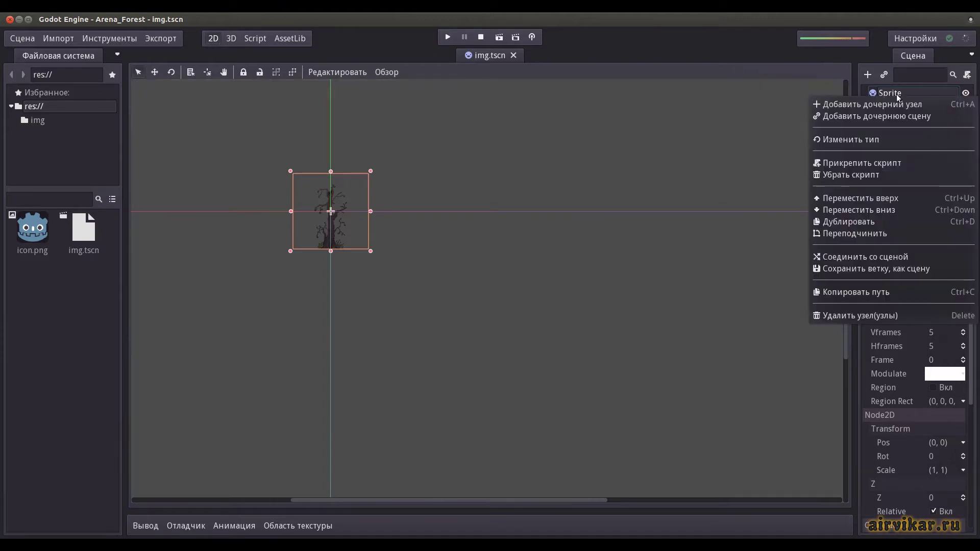
pyautogui.click(881, 164)
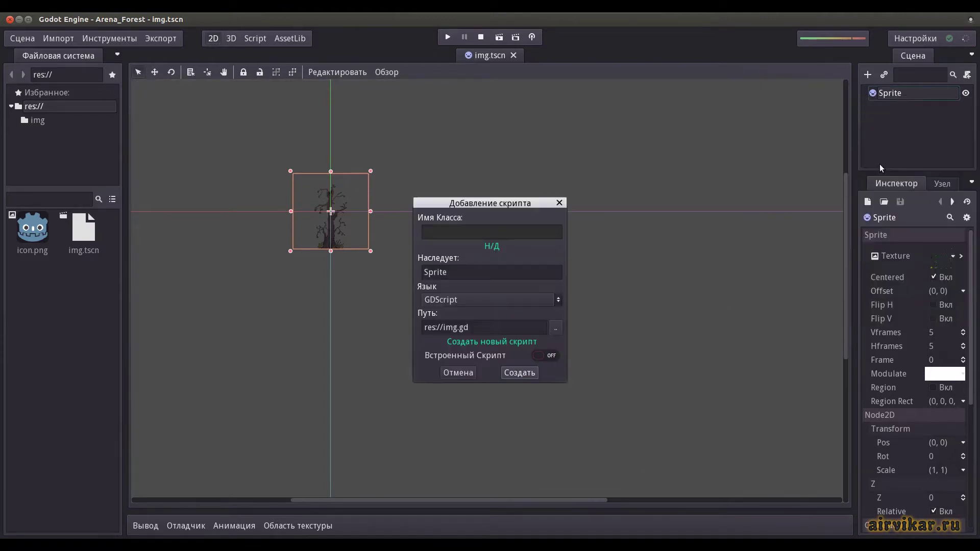
pyautogui.click(518, 374)
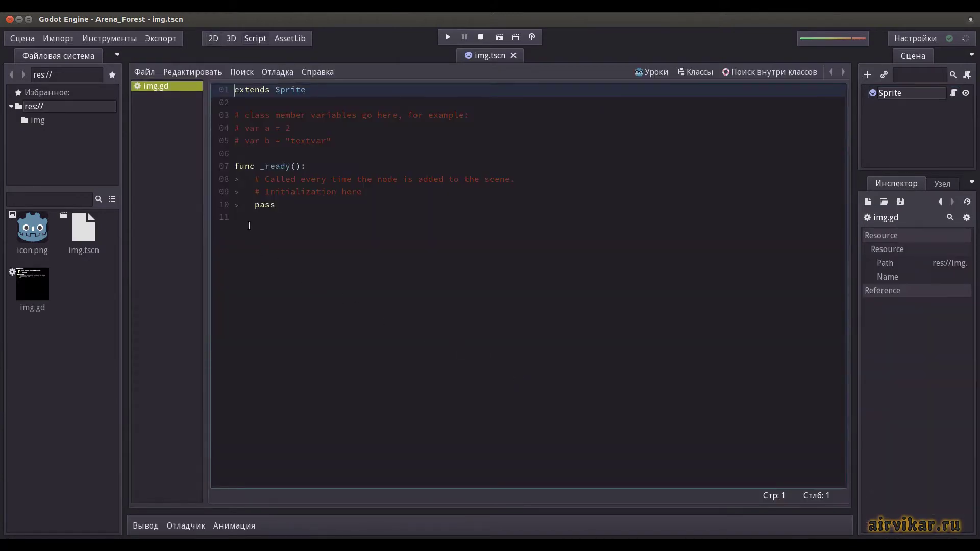
pyautogui.moveTo(249, 226); pyautogui.dragTo(233, 90)
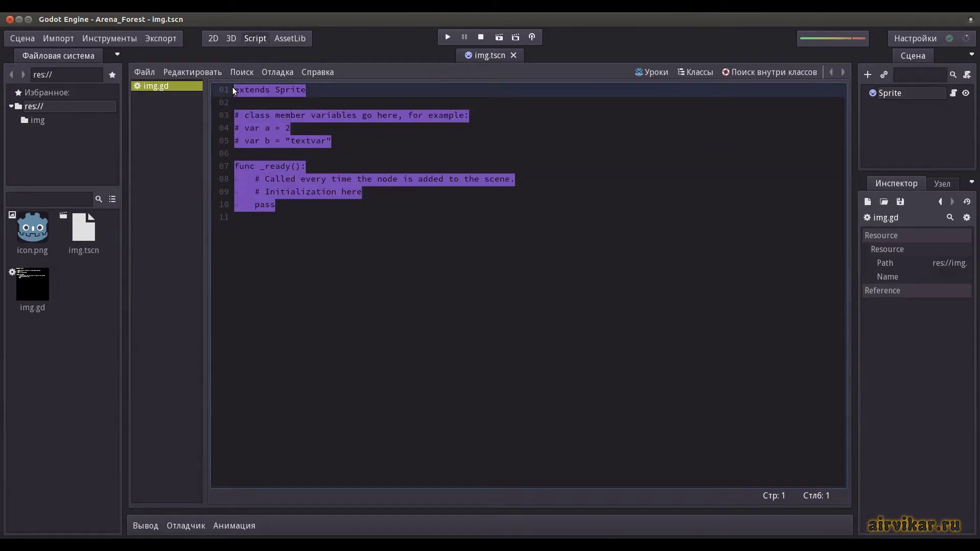
pyautogui.press('Delete')
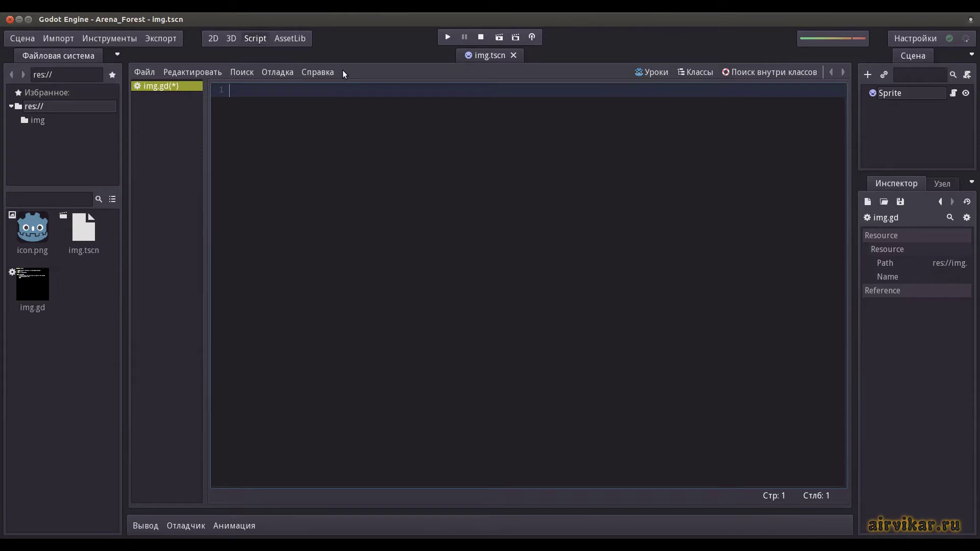
# Write extends Sprite, a frame array 0–24, a _ready() calling set_frame(array_rand(frame)), and the array_rand(array) header
pyautogui.write('extends Sp')
pyautogui.write('rite')
pyautogui.press('Return')
pyautogui.press('Return')
pyautogui.write('var frame')
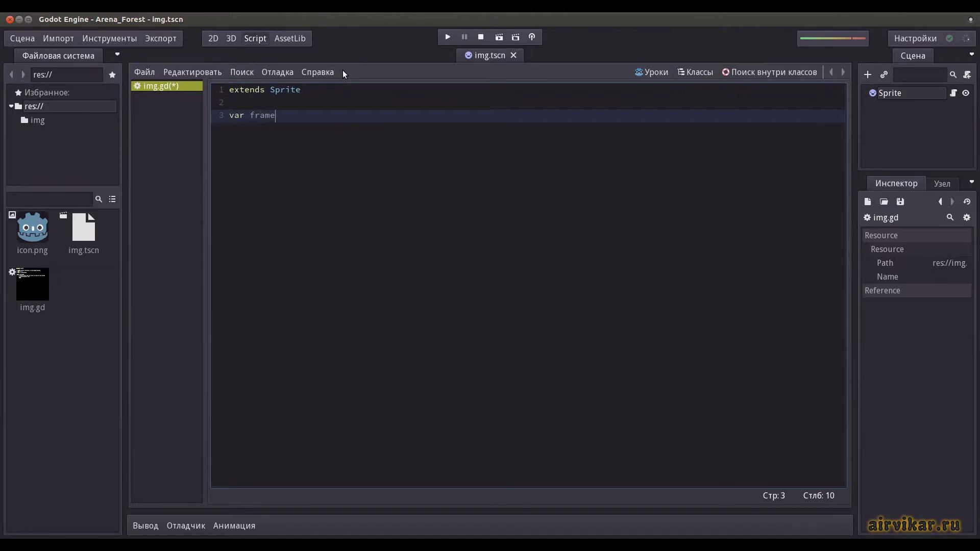
pyautogui.write(' = [0,1,2,3,4,5')
pyautogui.write(',6,7,8,9,10,11,12')
pyautogui.write(',13,14,15,16,1')
pyautogui.write('7,18,19,20,21,22')
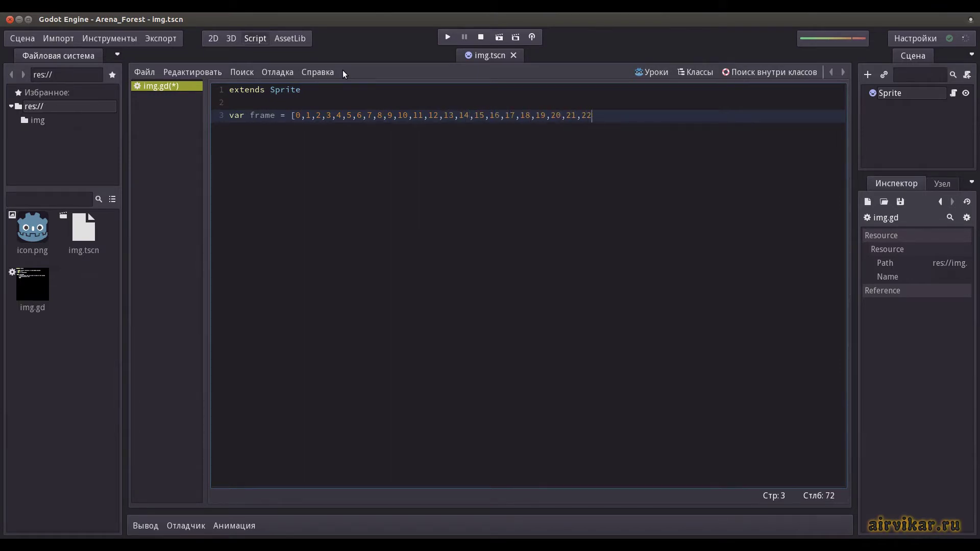
pyautogui.write(',23,24]')
pyautogui.press('Return')
pyautogui.press('Return')
pyautogui.write('func _r')
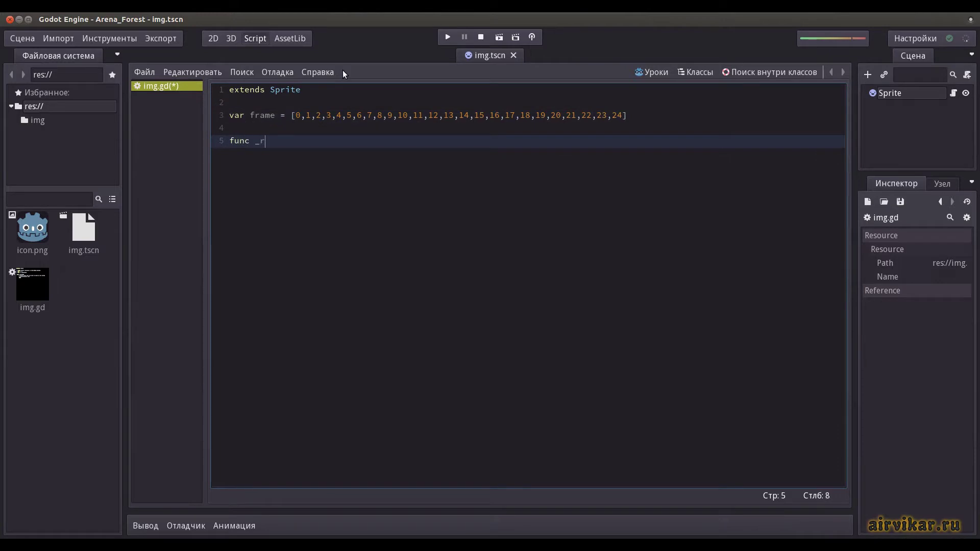
pyautogui.write('eady(): self.se')
pyautogui.write('t_frame(array_ra')
pyautogui.write('nd(frame))')
pyautogui.press('Return')
pyautogui.press('Return')
pyautogui.write('fun')
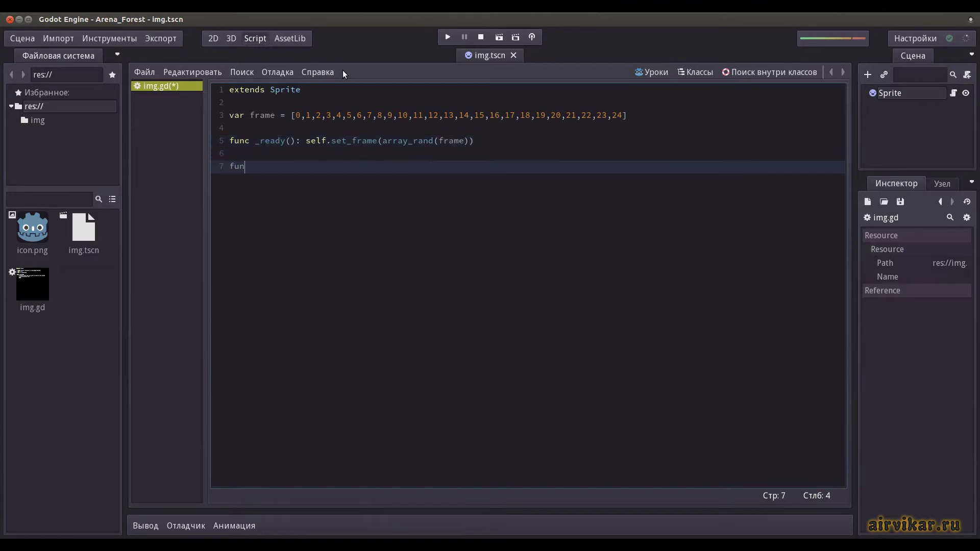
pyautogui.write('c array_rand(arr')
pyautogui.write('ay):')
# Start array_rand with randomize(), an empty shuffledList, an index range, and a for loop over the array
pyautogui.press('Return')
pyautogui.write('randomize(')
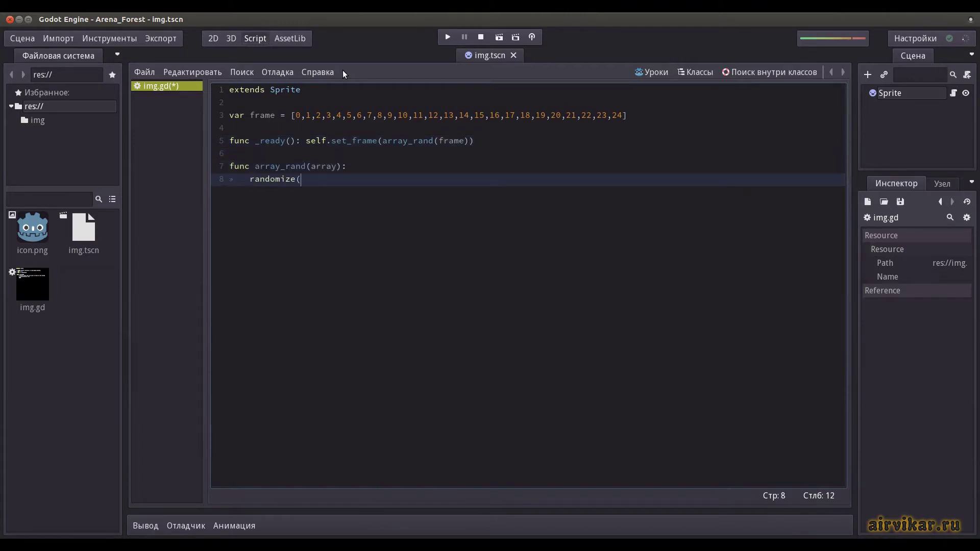
pyautogui.write(')')
pyautogui.press('Return')
pyautogui.write('r shuffledLi')
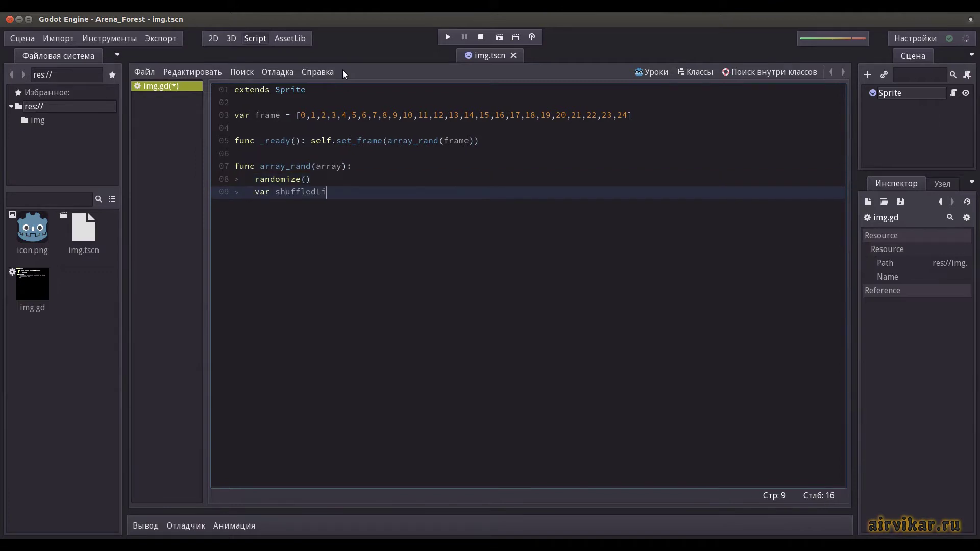
pyautogui.write('st = []')
pyautogui.press('Return')
pyautogui.write('var inde')
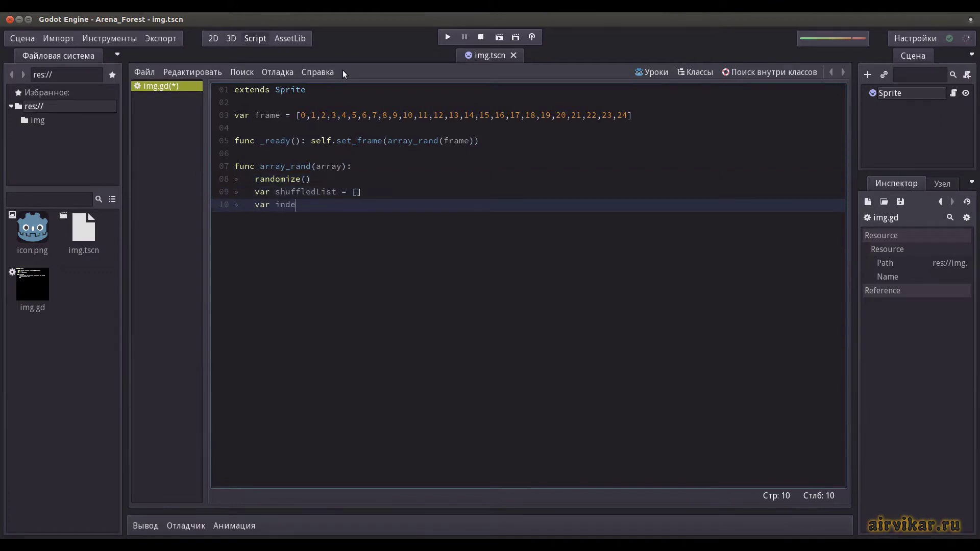
pyautogui.write('x = range(array')
pyautogui.write('.stize())')
pyautogui.press('Return')
pyautogui.write('for i ')
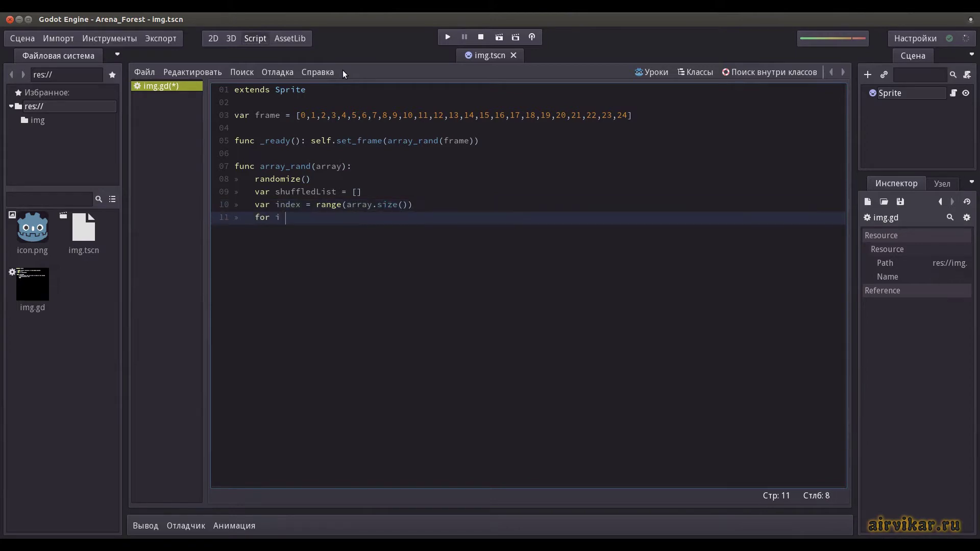
pyautogui.write('in range(array.')
pyautogui.write('size()):')
pyautogui.press('Return')
# Fill the loop with random append/remove, assign shuffledList back, return array[1], and run the game
pyautogui.write('var x =')
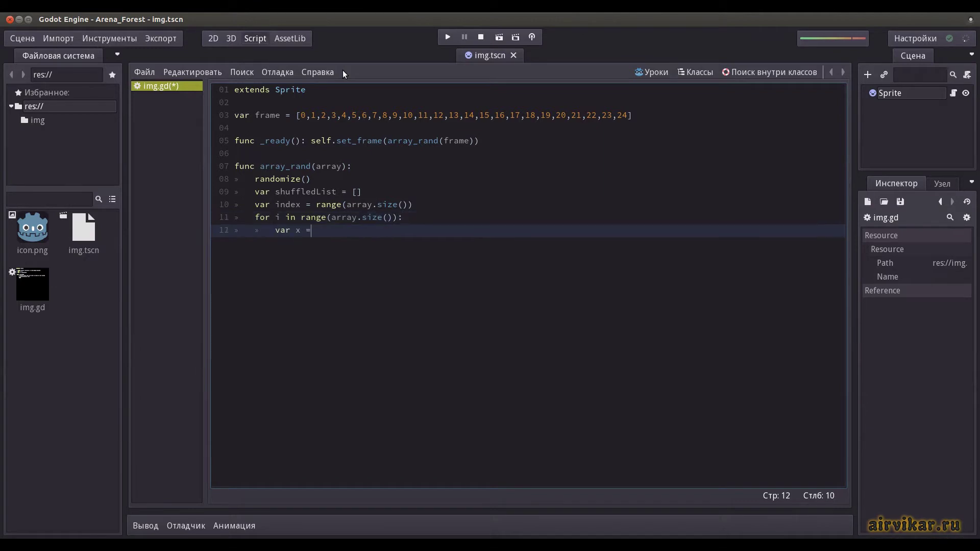
pyautogui.write(' randi()%index.s')
pyautogui.write('ize()')
pyautogui.press('Return')
pyautogui.write('shuffledLi')
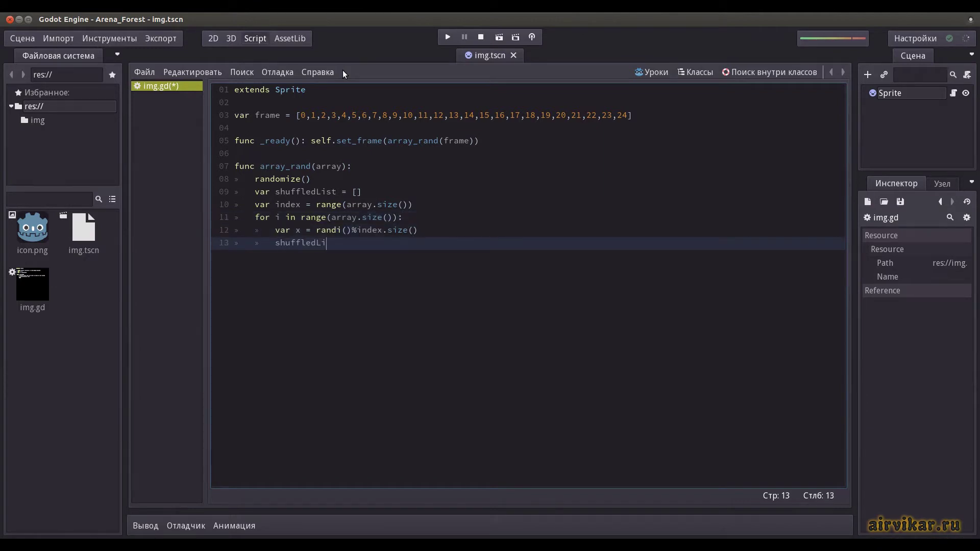
pyautogui.write('st.append(array')
pyautogui.write('[index[x]])')
pyautogui.press('Return')
pyautogui.write('inde')
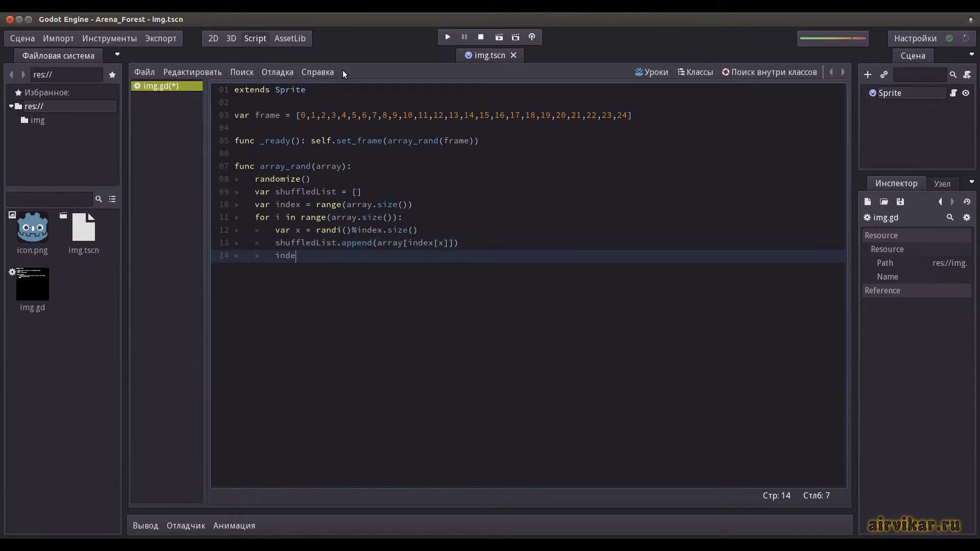
pyautogui.write('x.remove(x)')
pyautogui.press('Return')
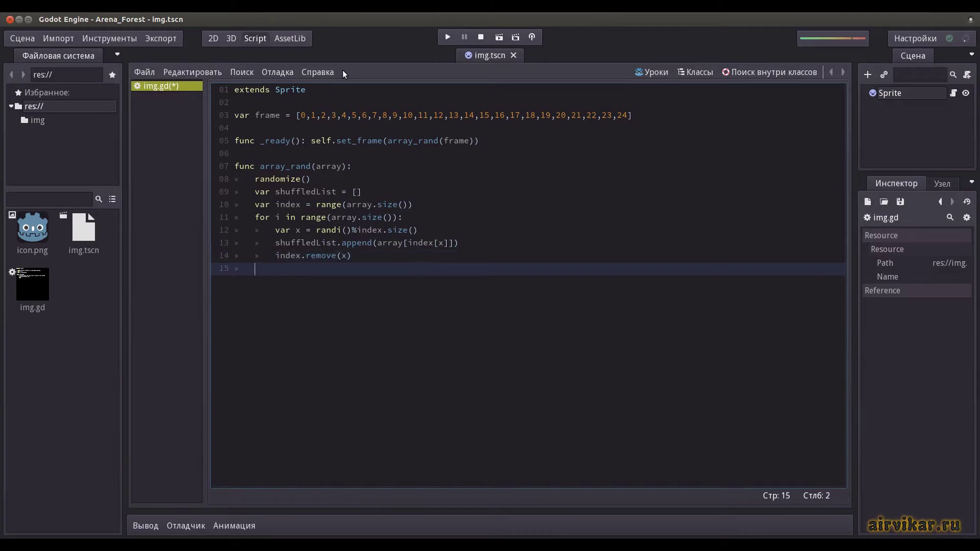
pyautogui.write('array = shuffledLis')
pyautogui.write('t')
pyautogui.press('Return')
pyautogui.write('retur')
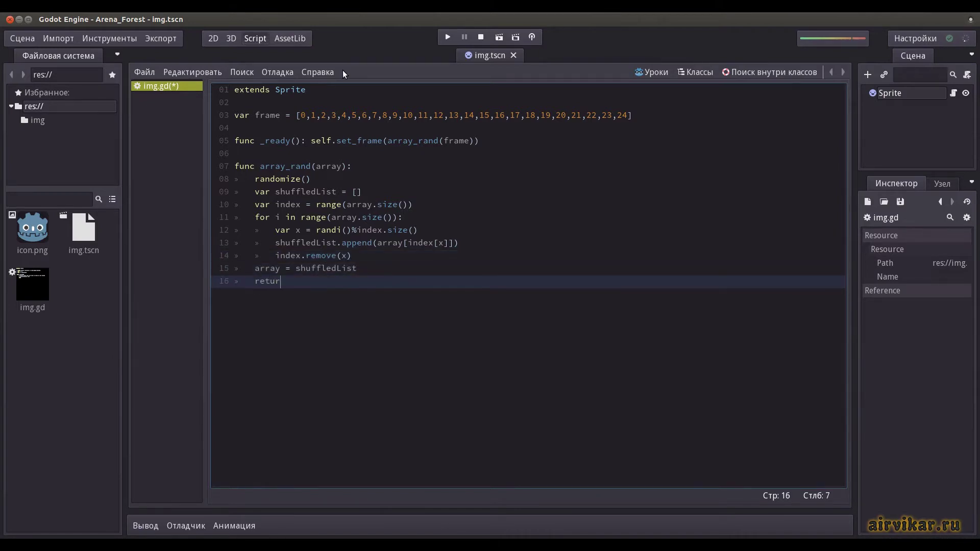
pyautogui.write('n array[1]')
pyautogui.press('Return')
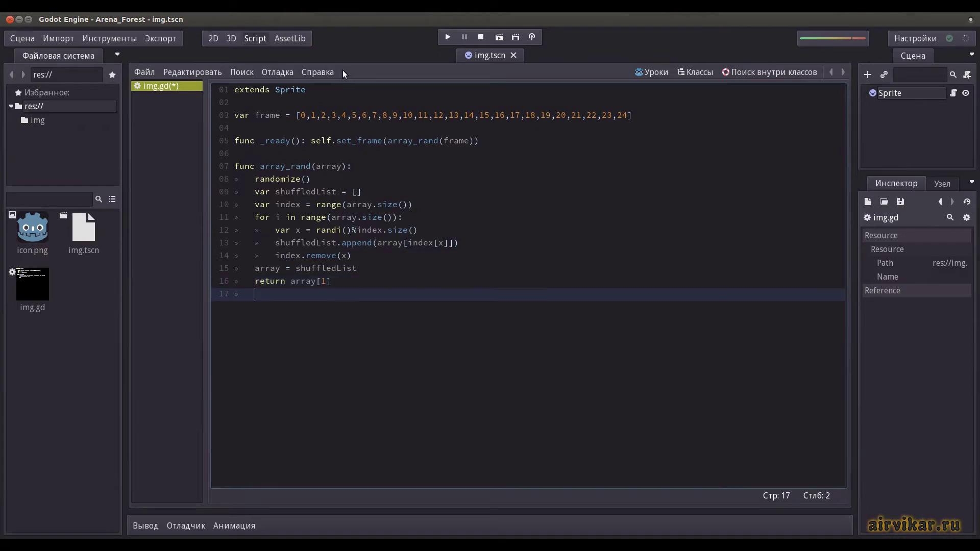
pyautogui.click(547, 95)
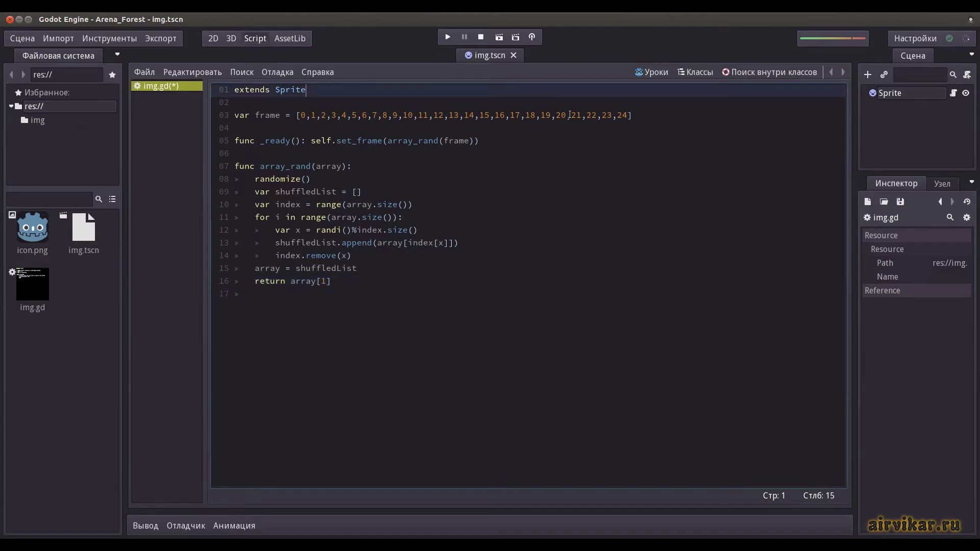
pyautogui.click(499, 38)
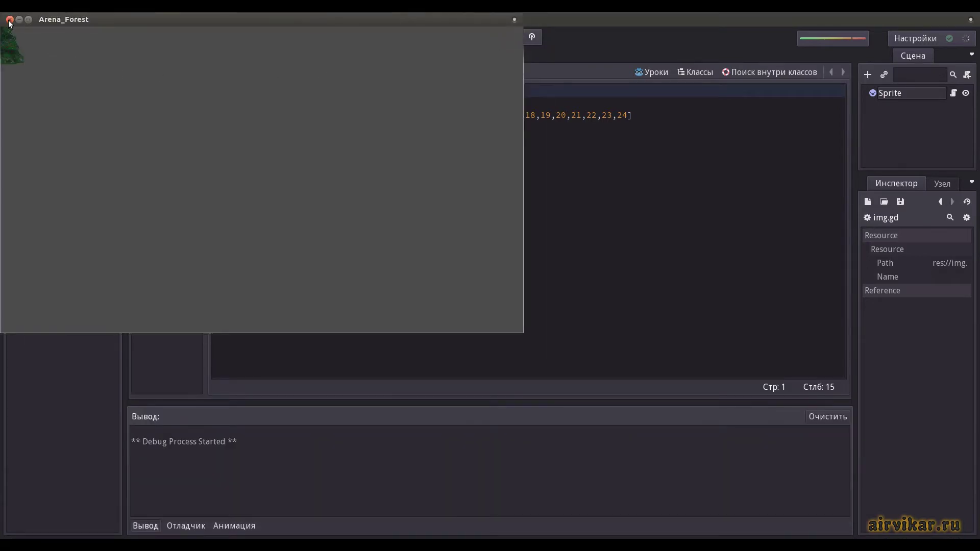
# Close the game window and run the scene a second time to check the frame
pyautogui.click(10, 20)
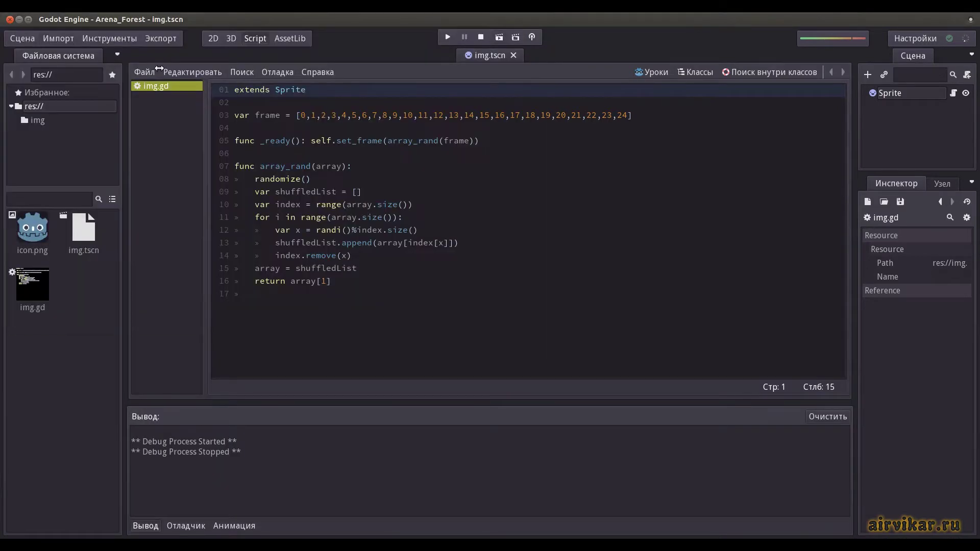
pyautogui.click(499, 38)
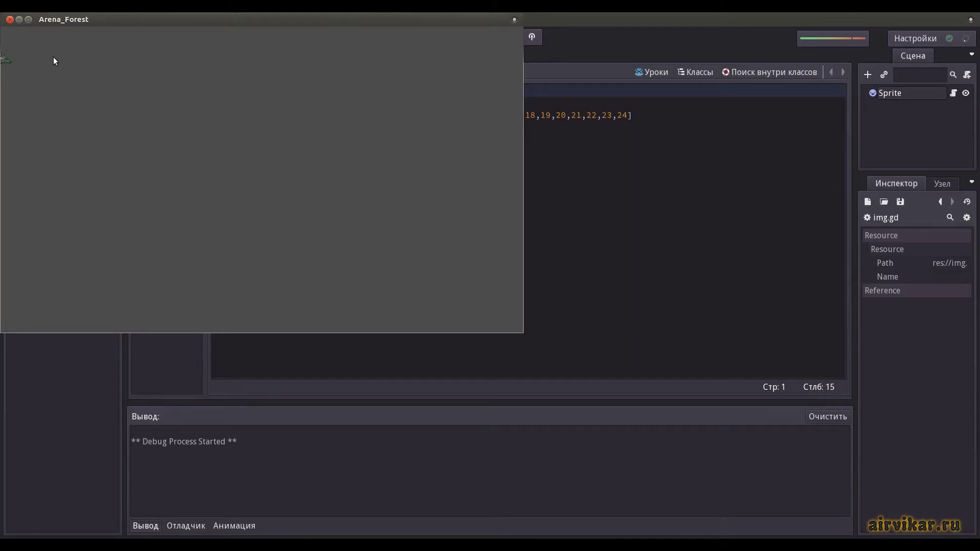
pyautogui.click(10, 21)
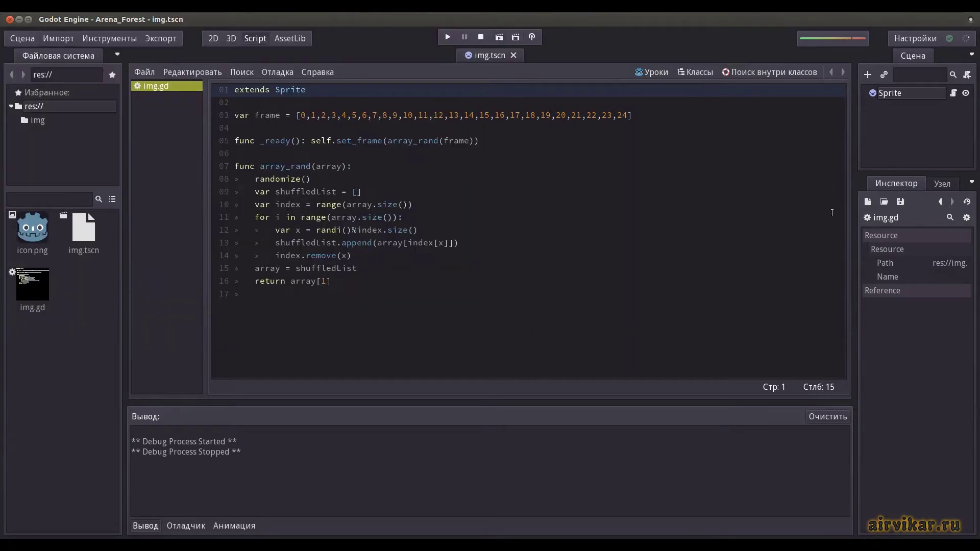
# Drag the tree Sprite away from the origin and rerun the scene four times
pyautogui.click(893, 95)
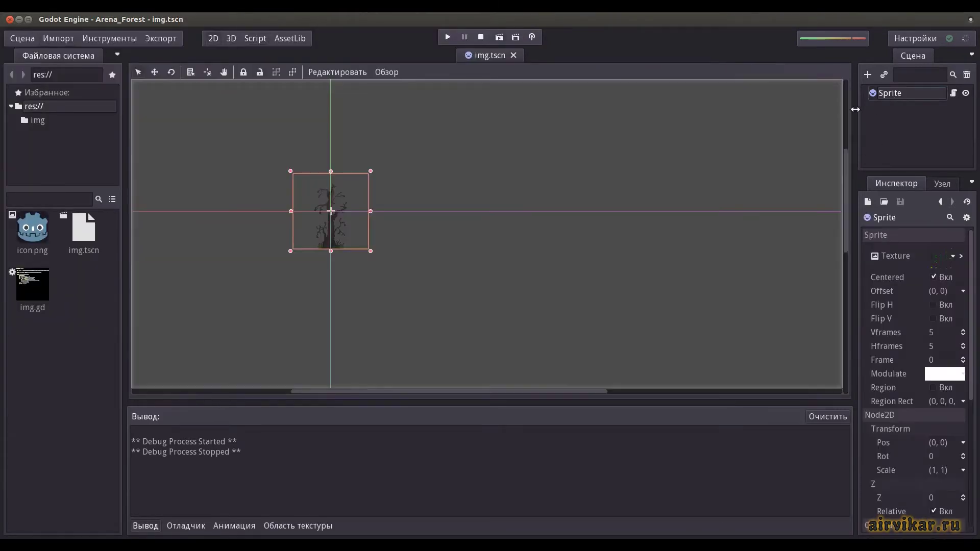
pyautogui.moveTo(594, 298); pyautogui.dragTo(585, 269, button='middle')
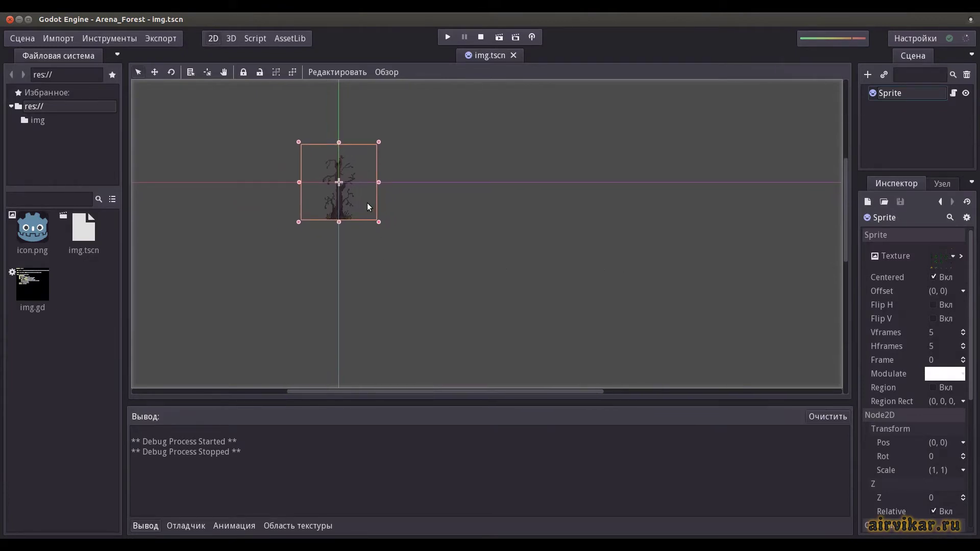
pyautogui.moveTo(367, 203); pyautogui.dragTo(612, 310)
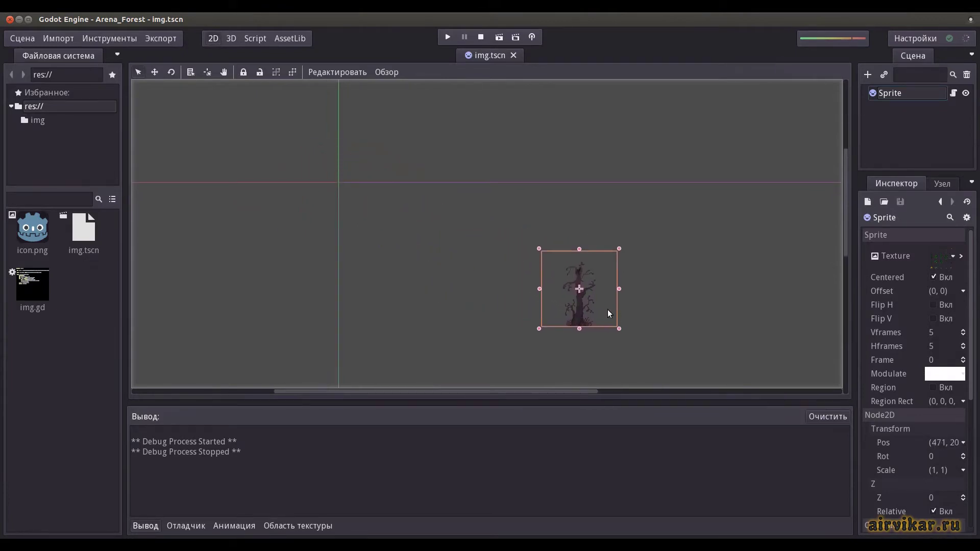
pyautogui.click(498, 39)
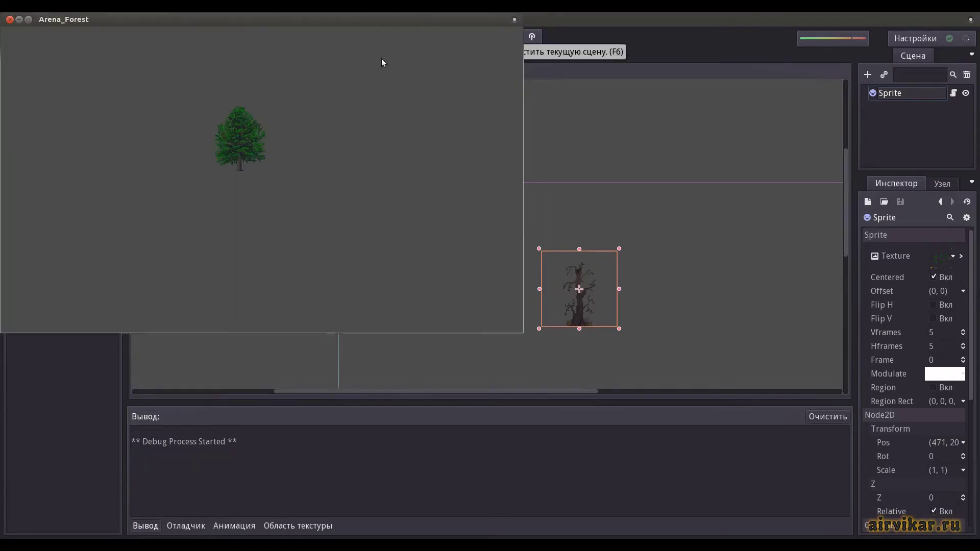
pyautogui.click(10, 19)
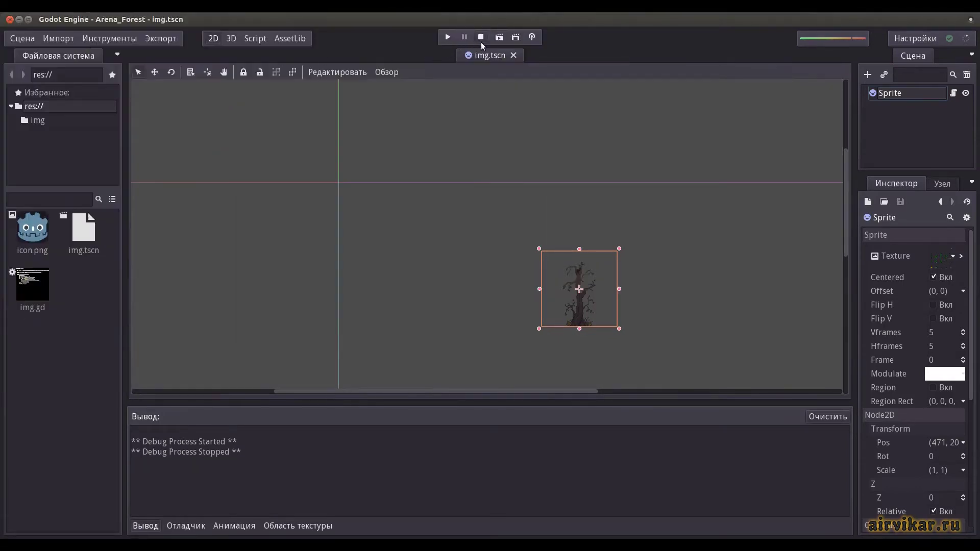
pyautogui.click(499, 39)
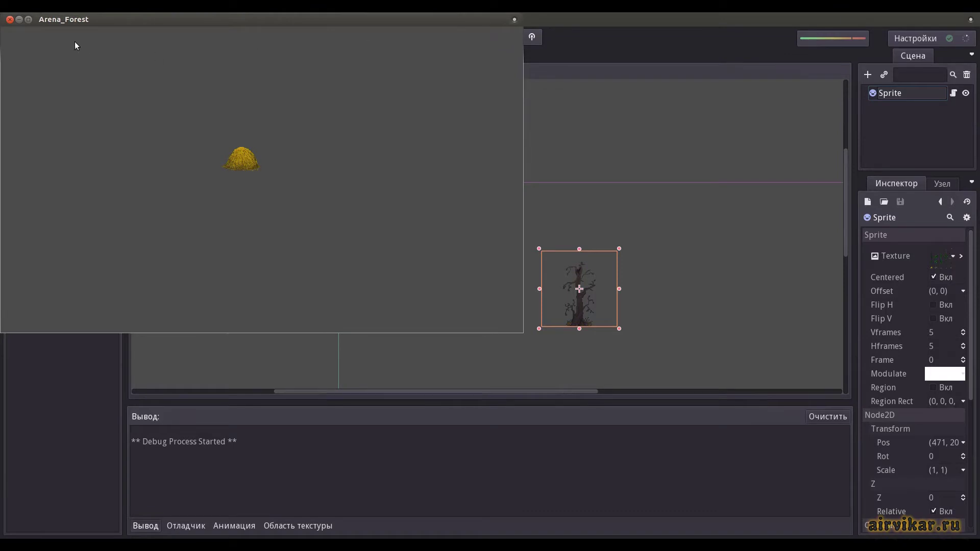
pyautogui.click(10, 19)
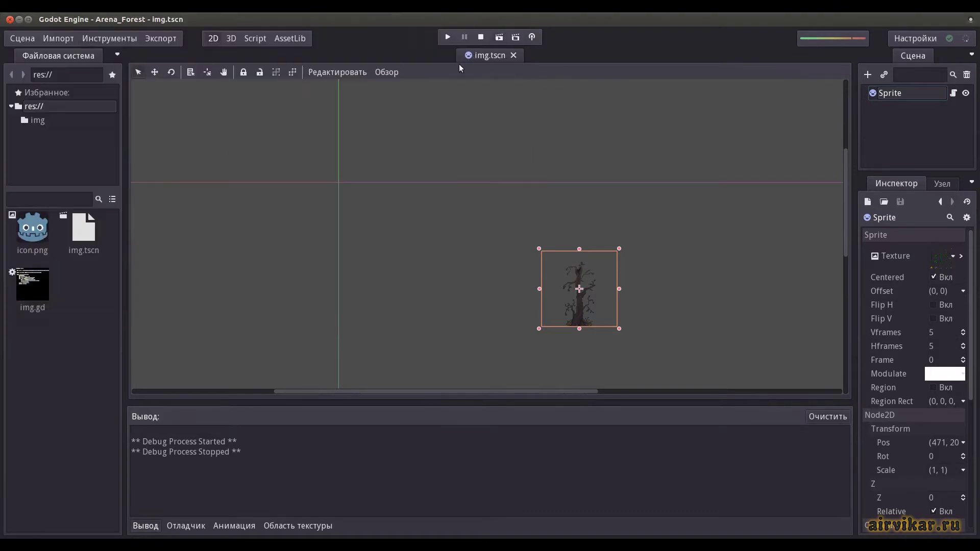
pyautogui.click(500, 40)
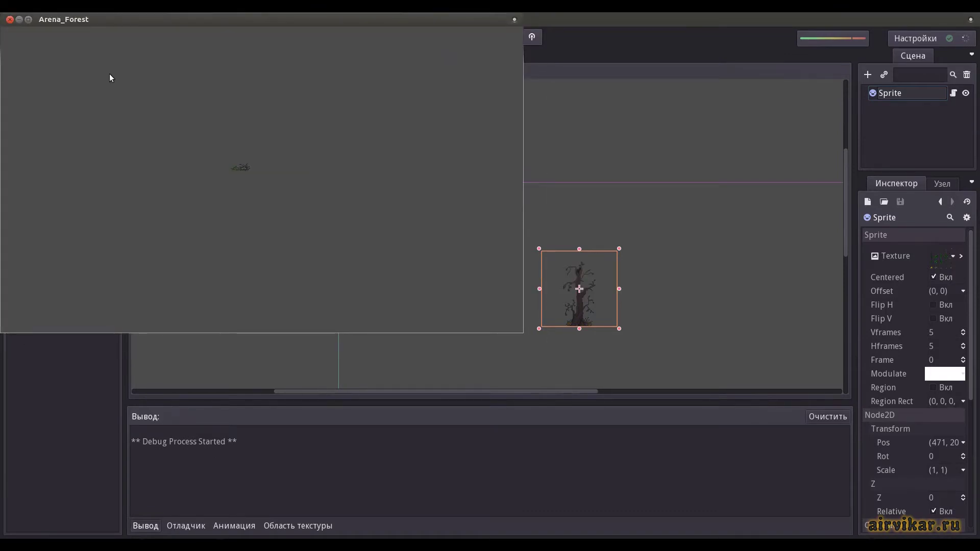
pyautogui.click(10, 19)
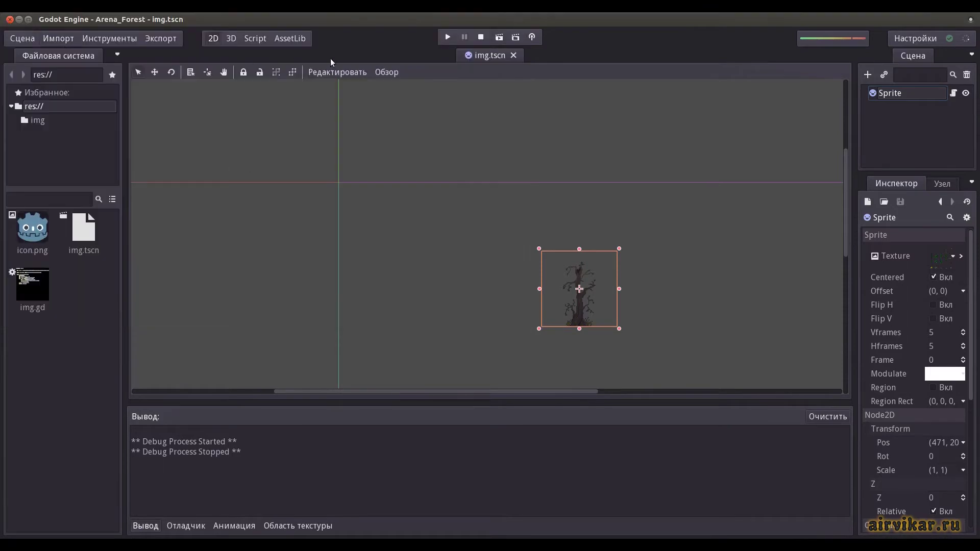
pyautogui.click(500, 39)
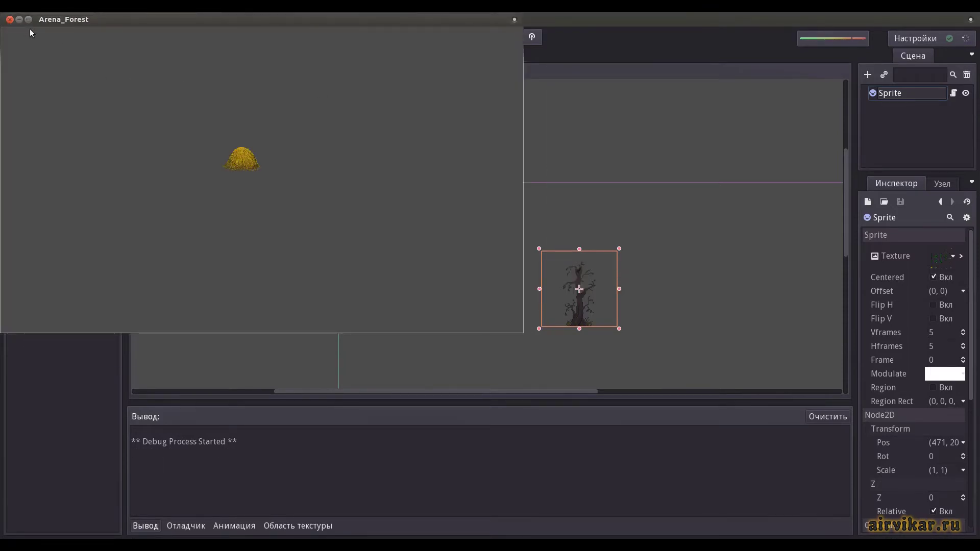
pyautogui.click(10, 20)
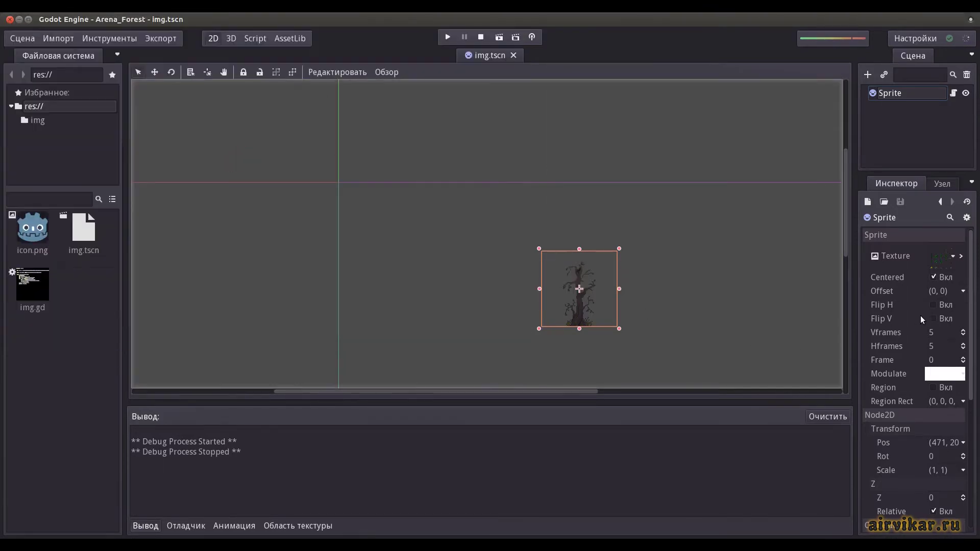
# Set the Sprite's position to (0, 0), run the scene once more, and zoom out
pyautogui.click(944, 443)
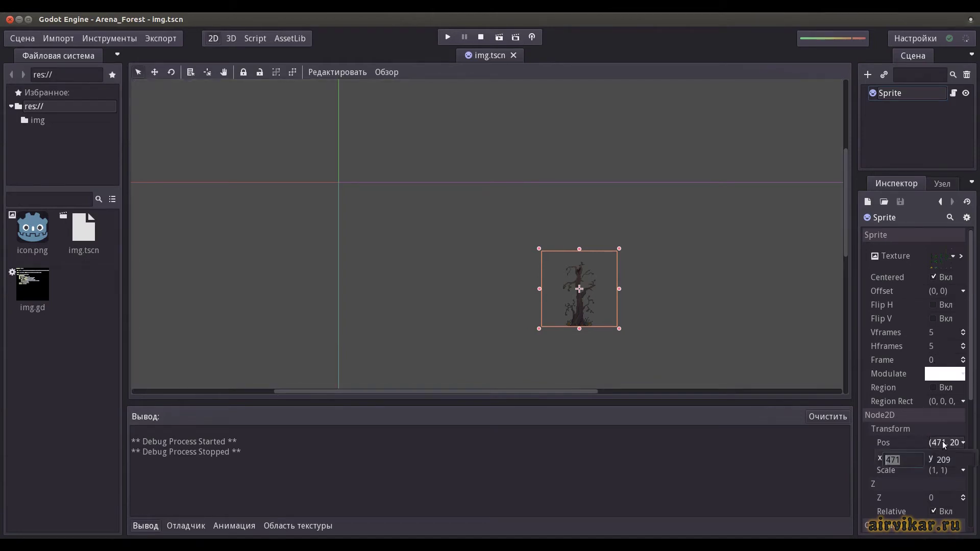
pyautogui.write('0')
pyautogui.press('Tab')
pyautogui.write('0')
pyautogui.press('Return')
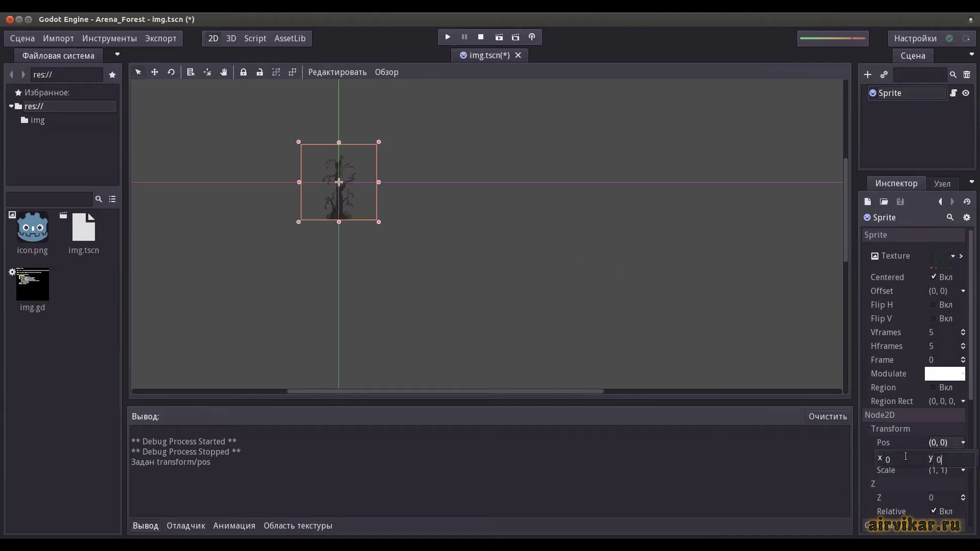
pyautogui.click(498, 37)
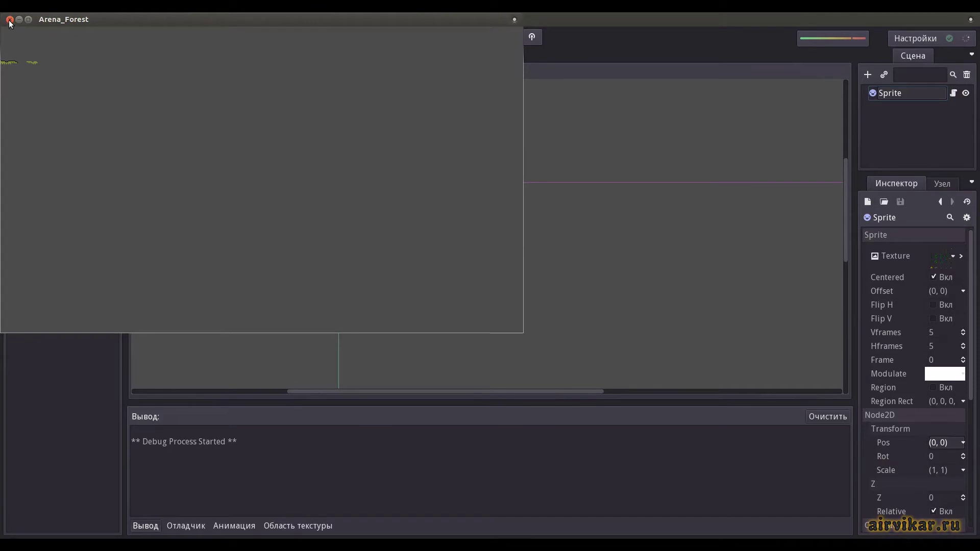
pyautogui.click(9, 20)
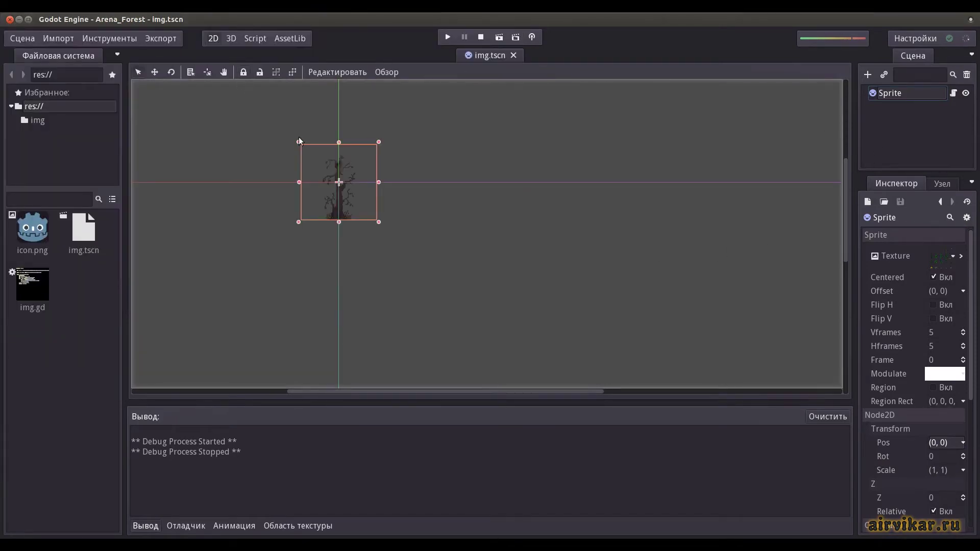
pyautogui.scroll(-4, 404, 219)
pyautogui.moveTo(461, 238); pyautogui.dragTo(353, 185, button='middle')
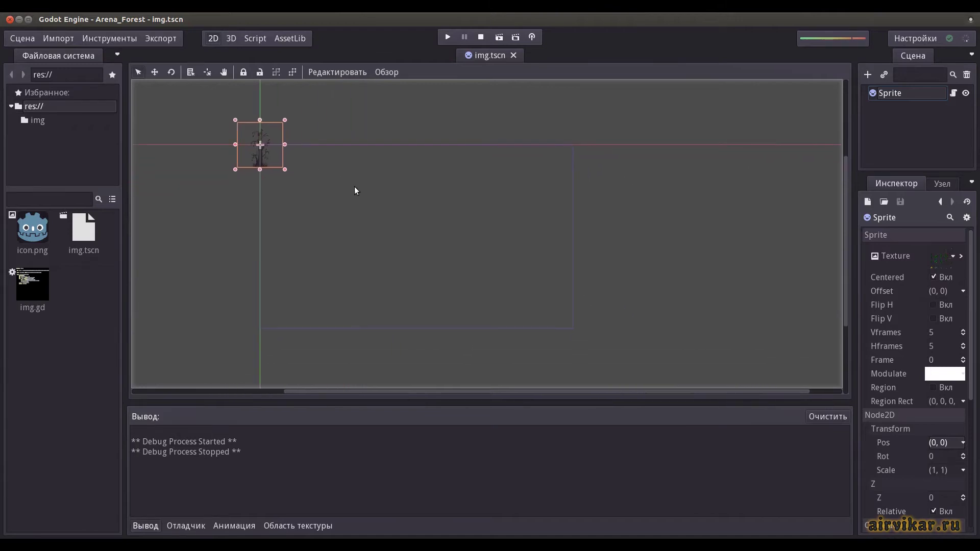
# Start a new scene and create a YSort node as its root
pyautogui.click(18, 39)
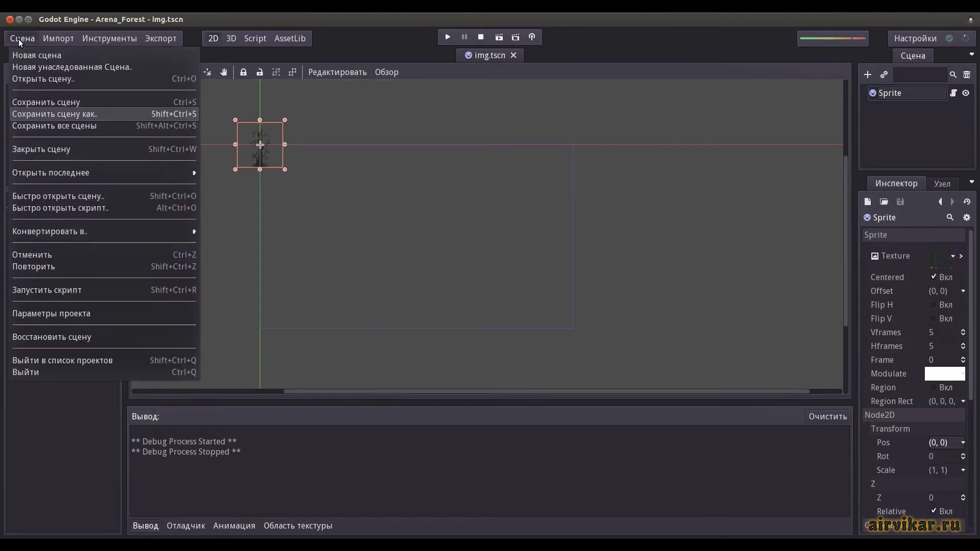
pyautogui.click(53, 56)
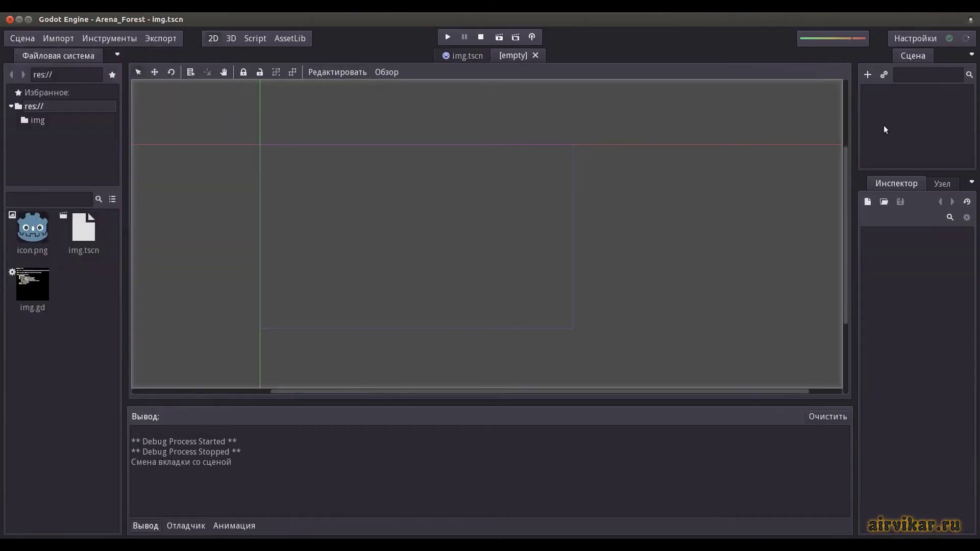
pyautogui.click(868, 76)
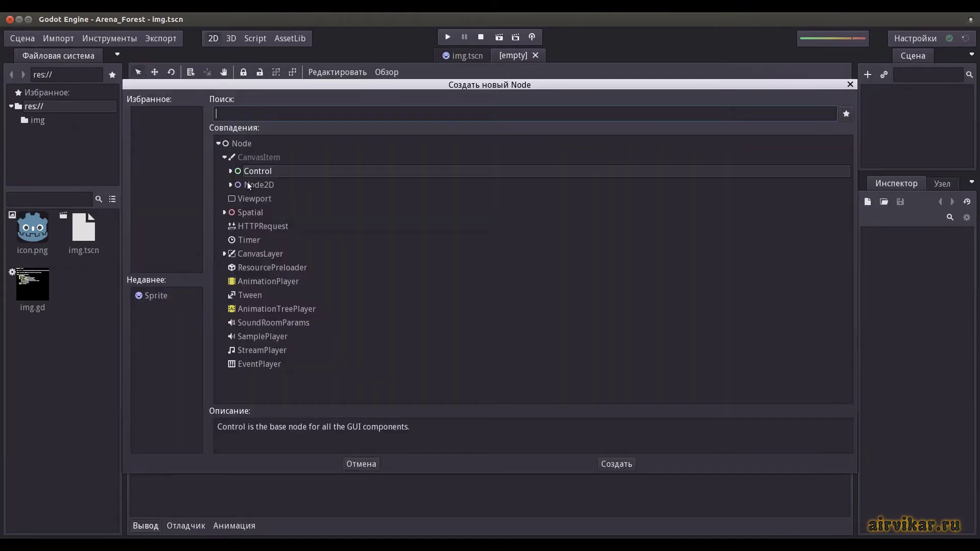
pyautogui.click(230, 185)
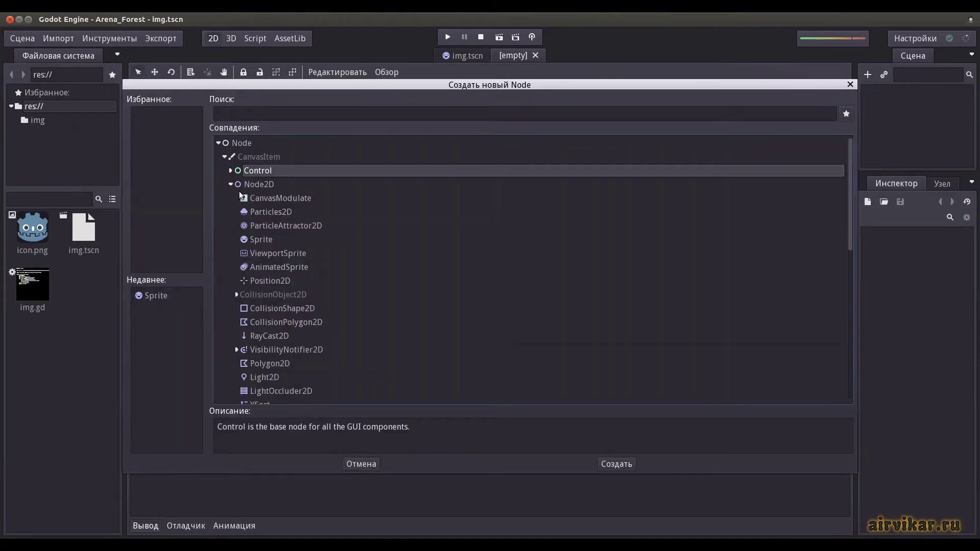
pyautogui.scroll(-1, 293, 219)
pyautogui.scroll(-4, 293, 219)
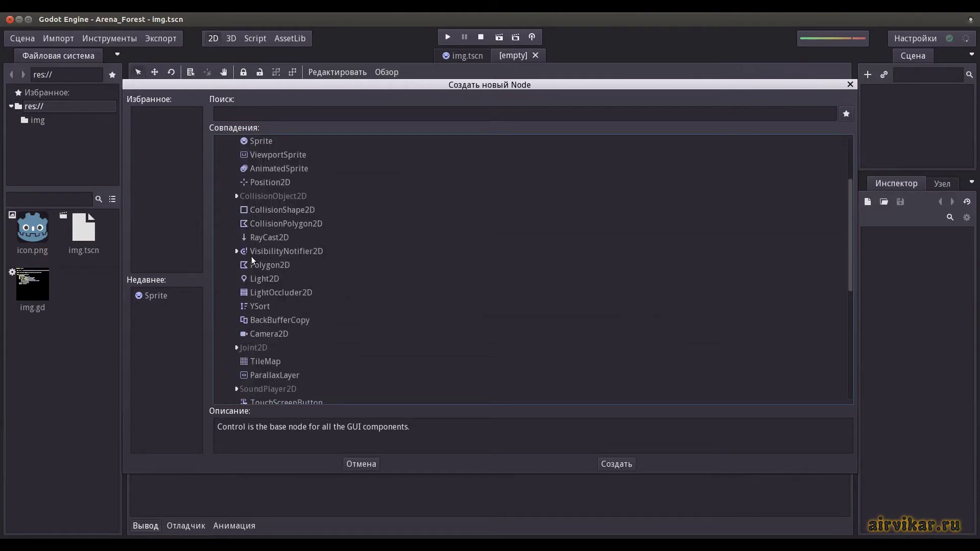
pyautogui.click(262, 307)
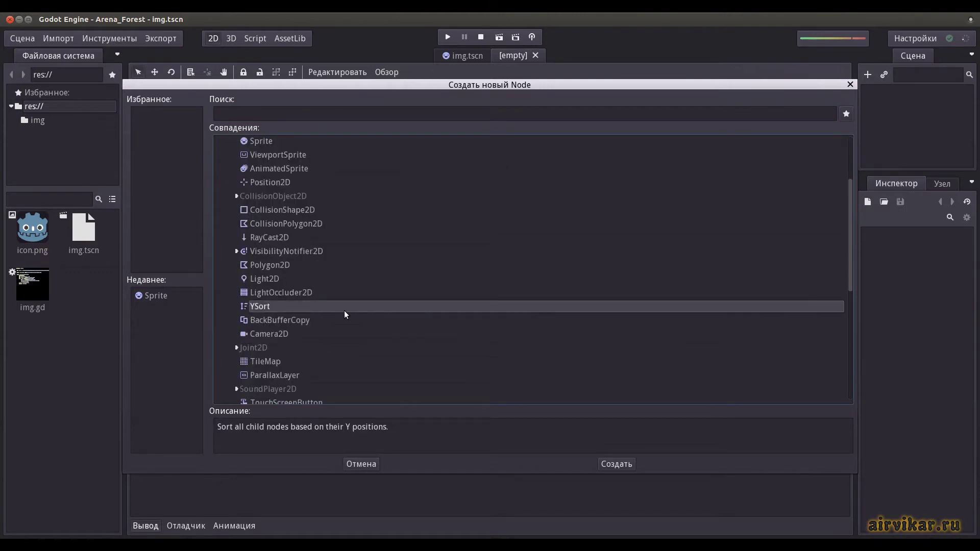
pyautogui.click(619, 462)
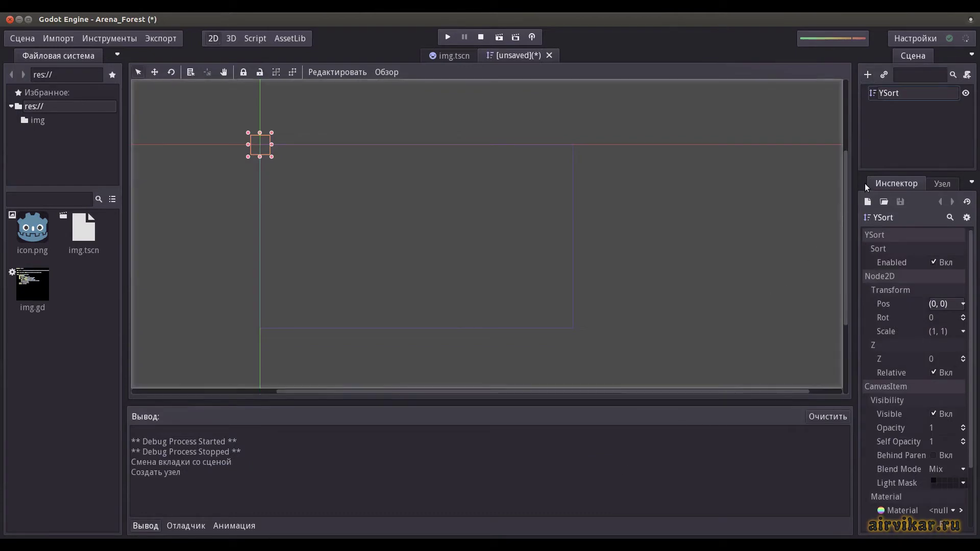
# Save the new scene as forest.tscn
pyautogui.click(27, 41)
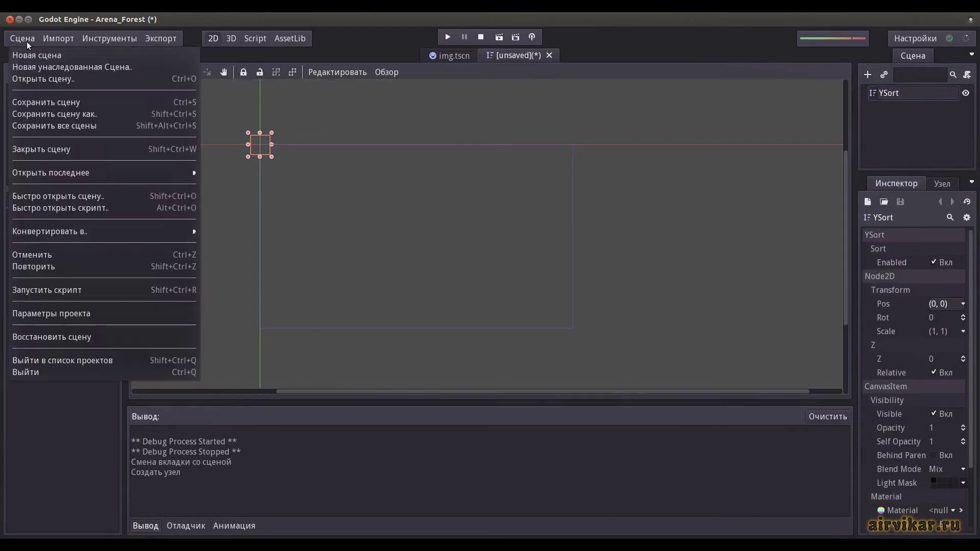
pyautogui.click(80, 112)
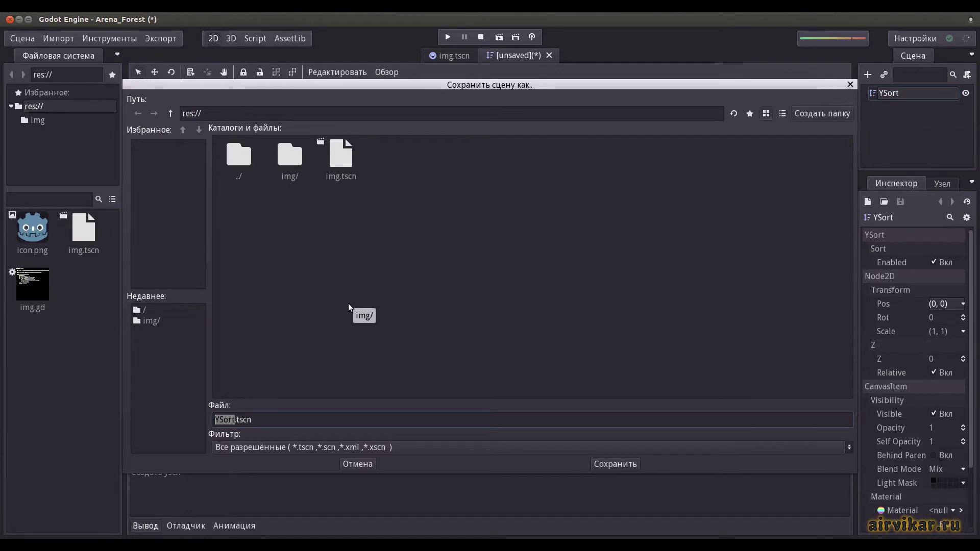
pyautogui.write('fore')
pyautogui.write('st')
pyautogui.click(624, 464)
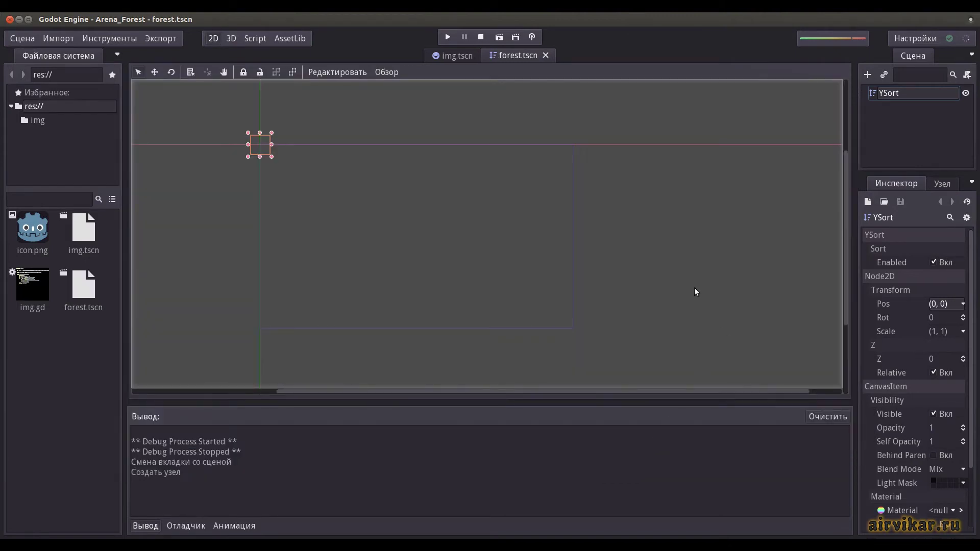
# Set the Display window height to 640 in Project Settings and close it
pyautogui.click(26, 41)
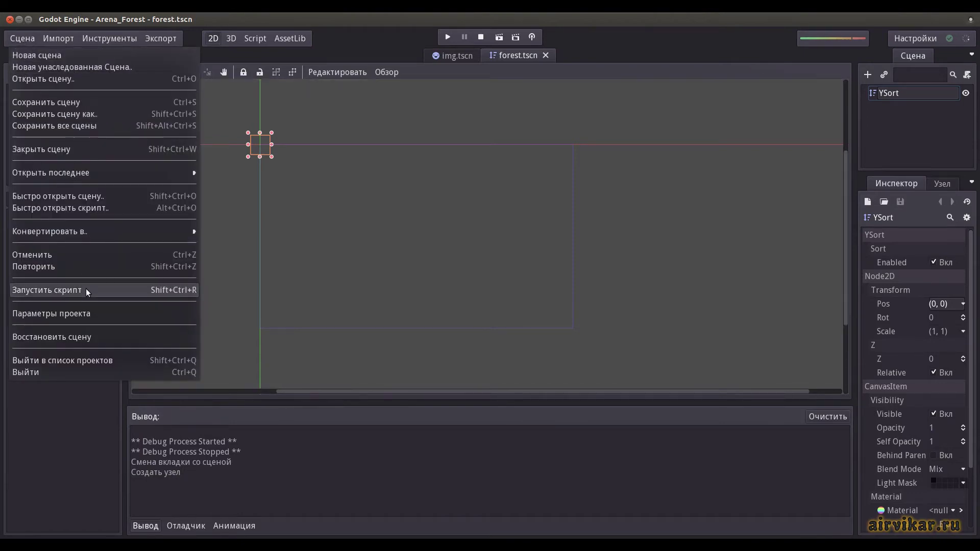
pyautogui.click(92, 313)
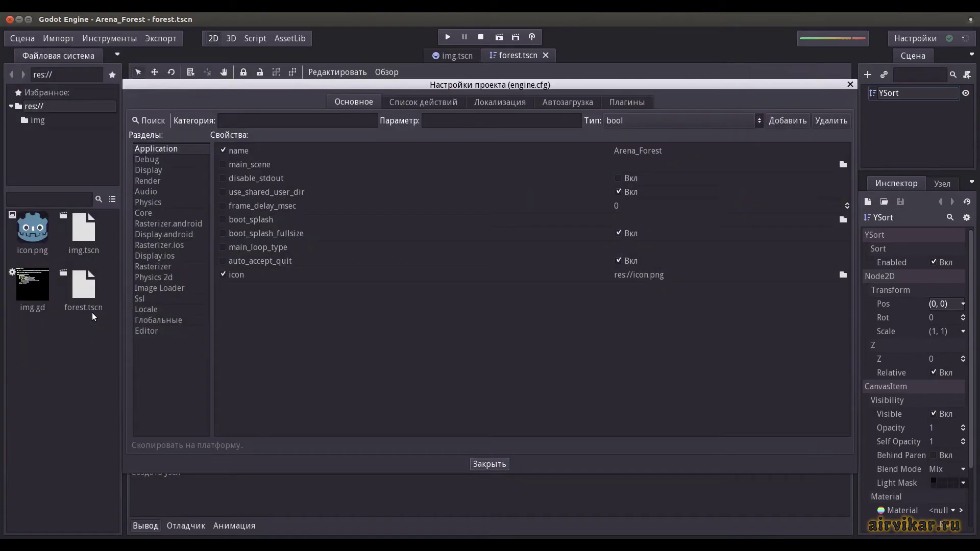
pyautogui.click(158, 170)
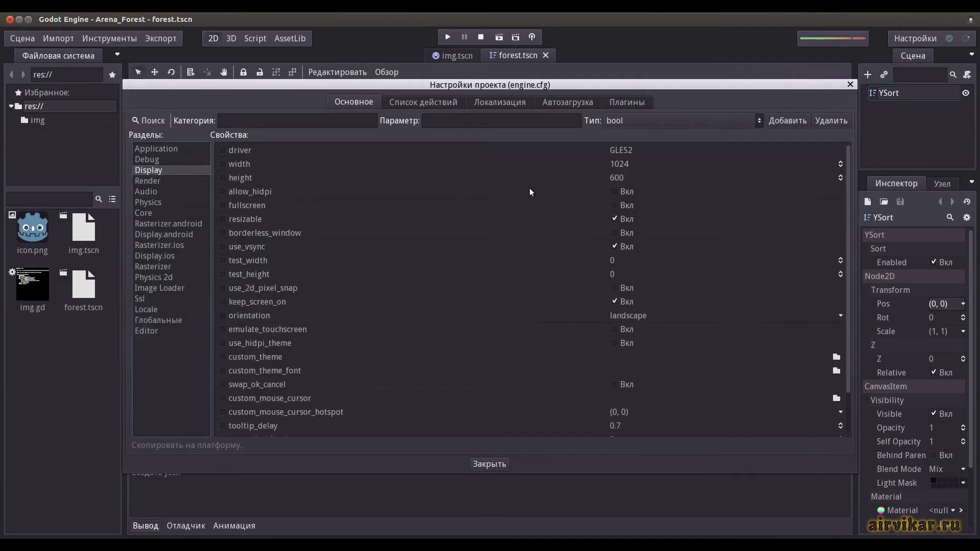
pyautogui.click(628, 179)
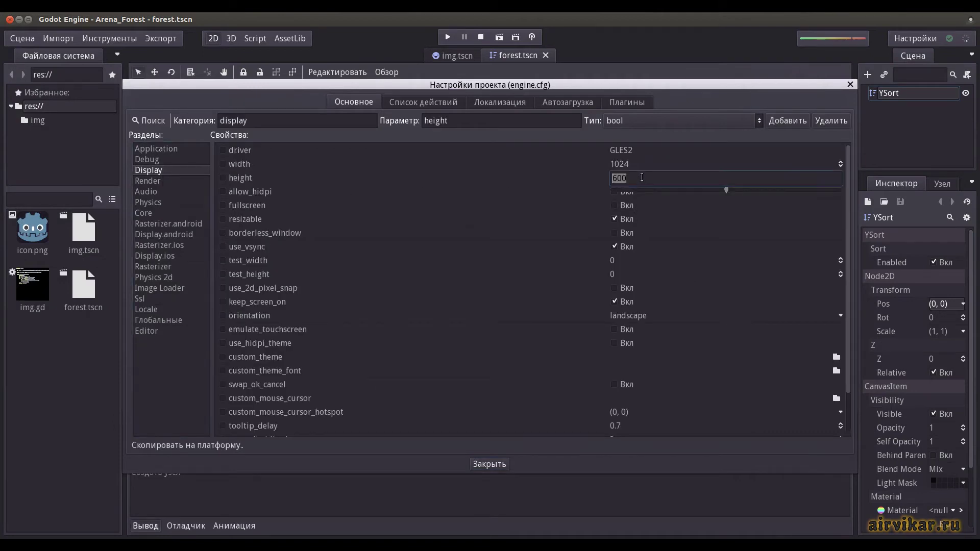
pyautogui.write('64')
pyautogui.press('Return')
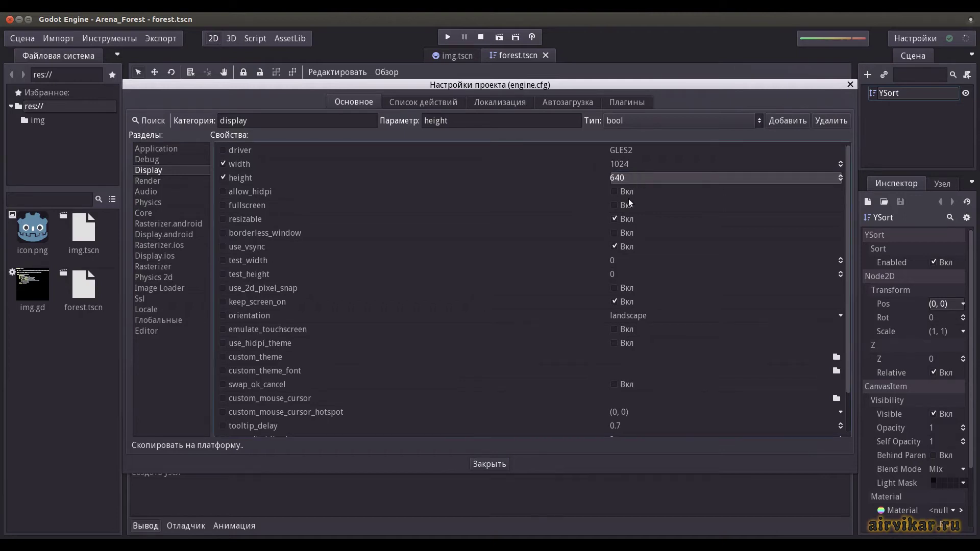
pyautogui.click(489, 465)
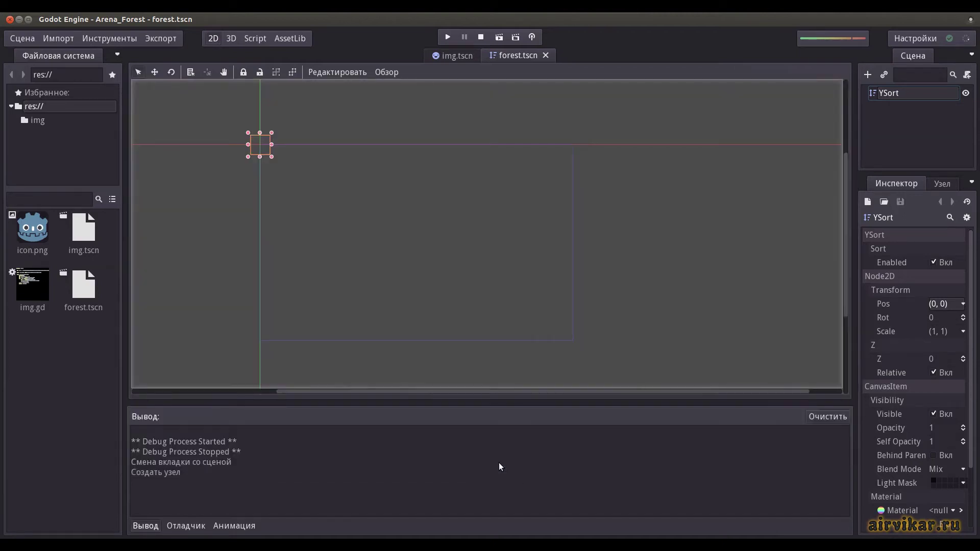
# Add a Sprite node as a child of YSort
pyautogui.click(868, 76)
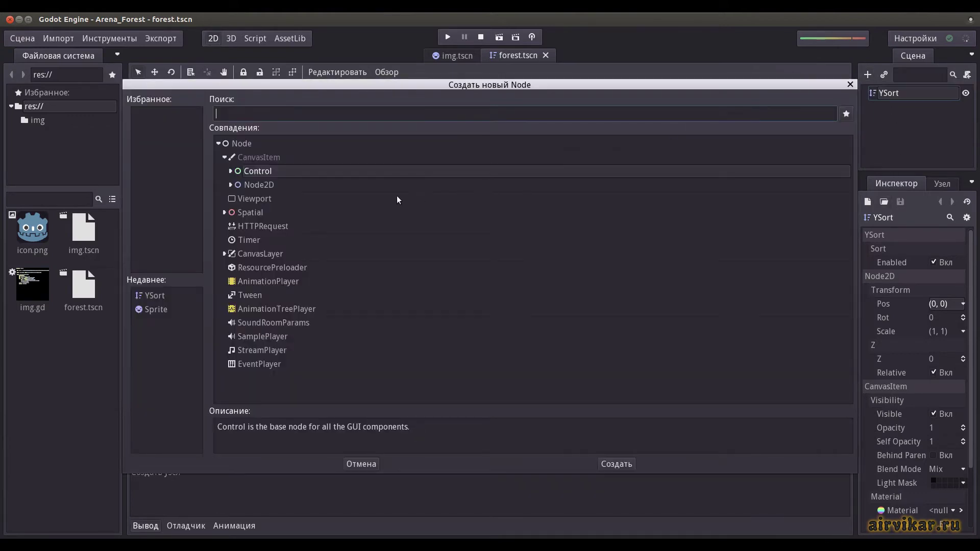
pyautogui.click(230, 185)
pyautogui.scroll(-2, 231, 185)
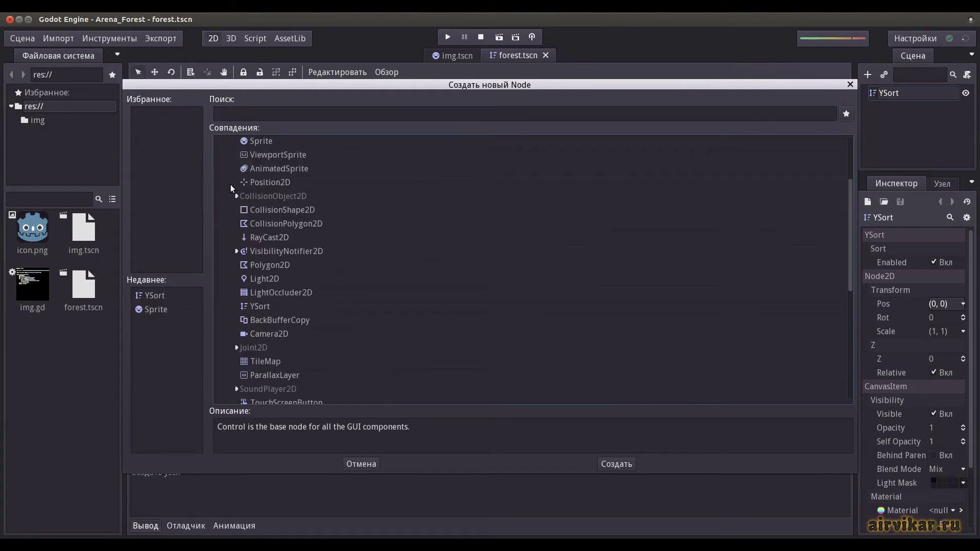
pyautogui.scroll(3, 311, 238)
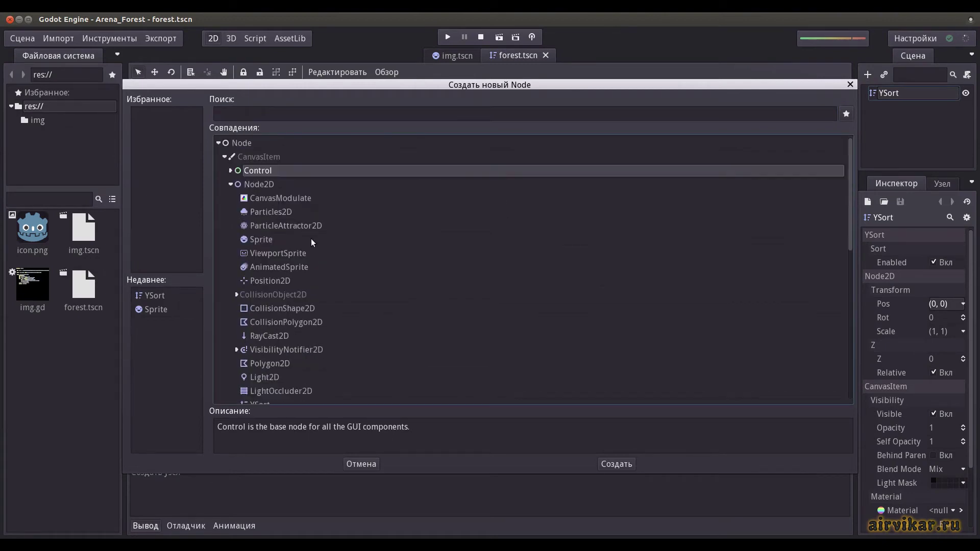
pyautogui.click(283, 243)
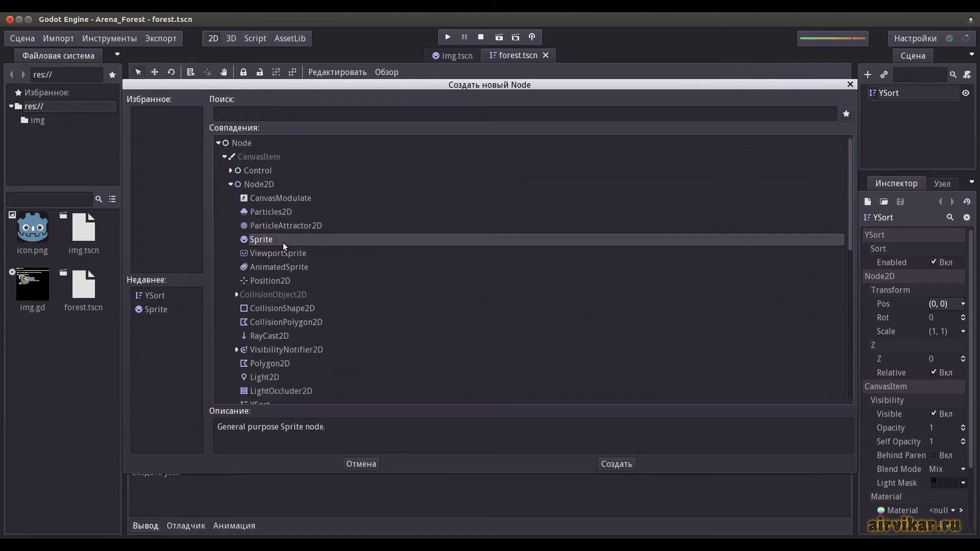
pyautogui.click(617, 464)
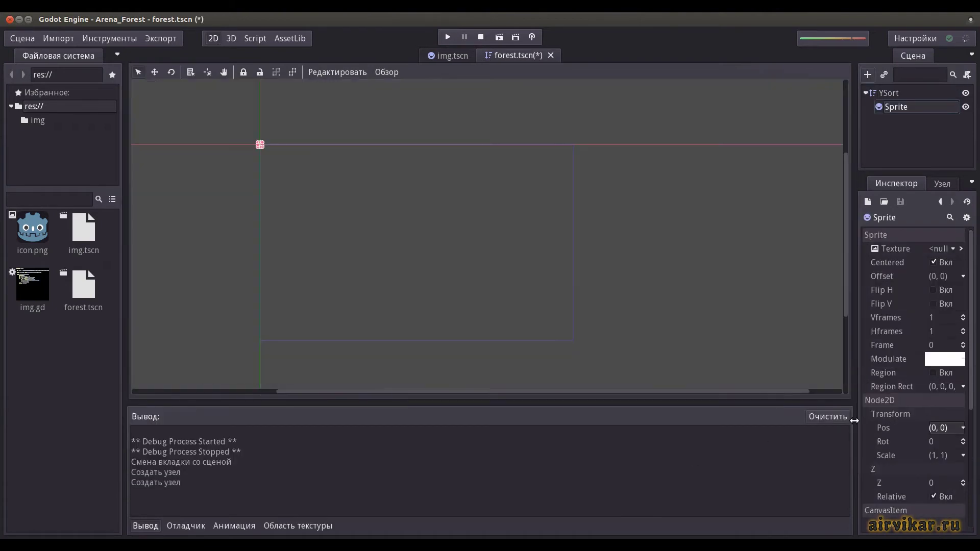
# Load arenamap.png as the Sprite texture, turn off Centered, and test-run the scene
pyautogui.click(953, 249)
pyautogui.click(939, 307)
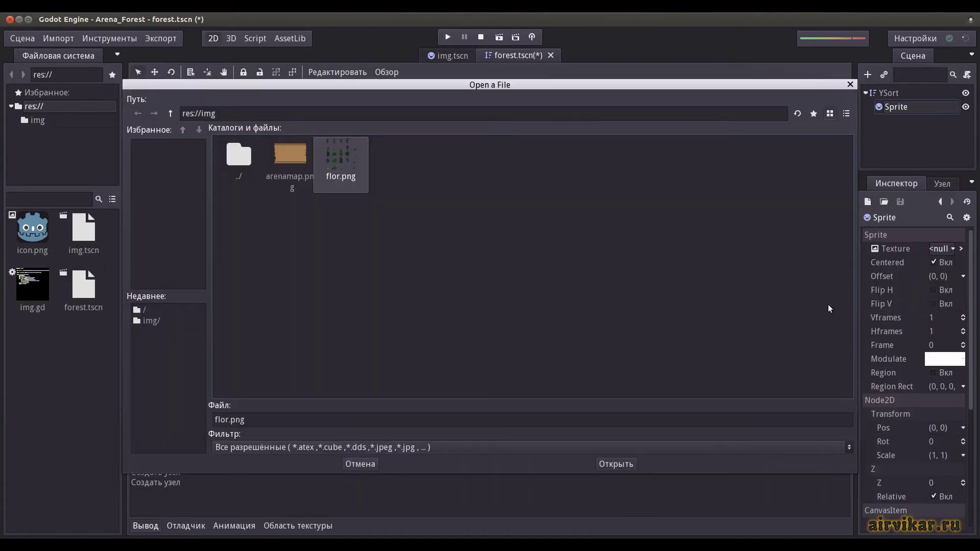
pyautogui.click(296, 161)
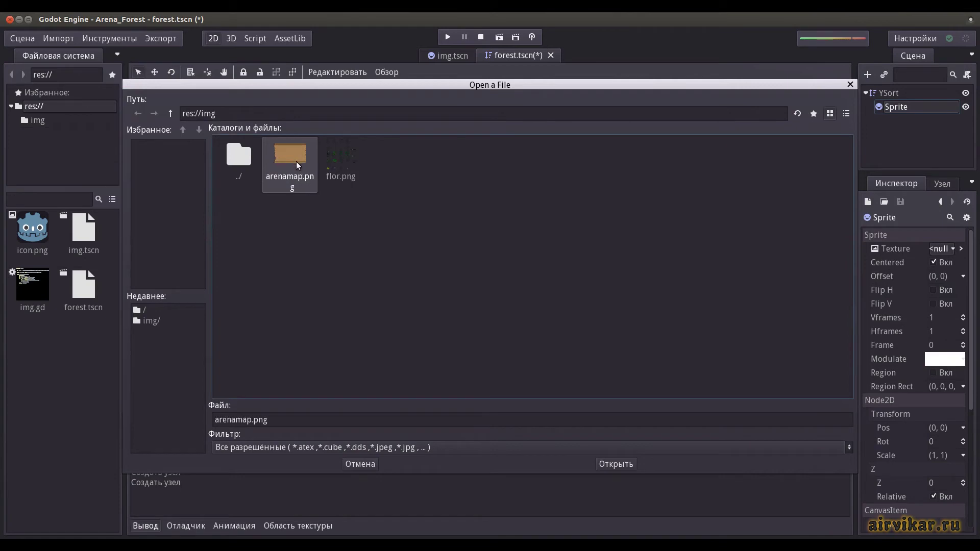
pyautogui.click(609, 461)
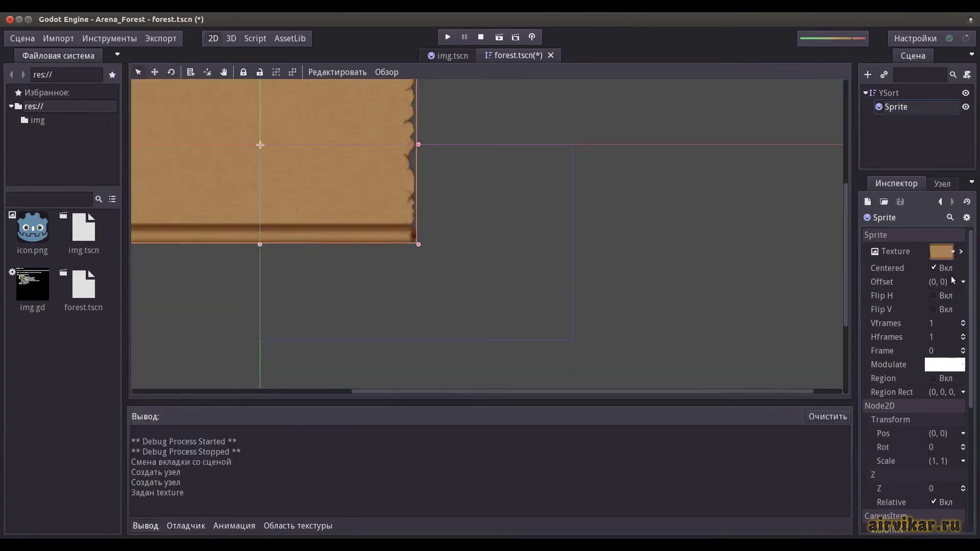
pyautogui.click(933, 268)
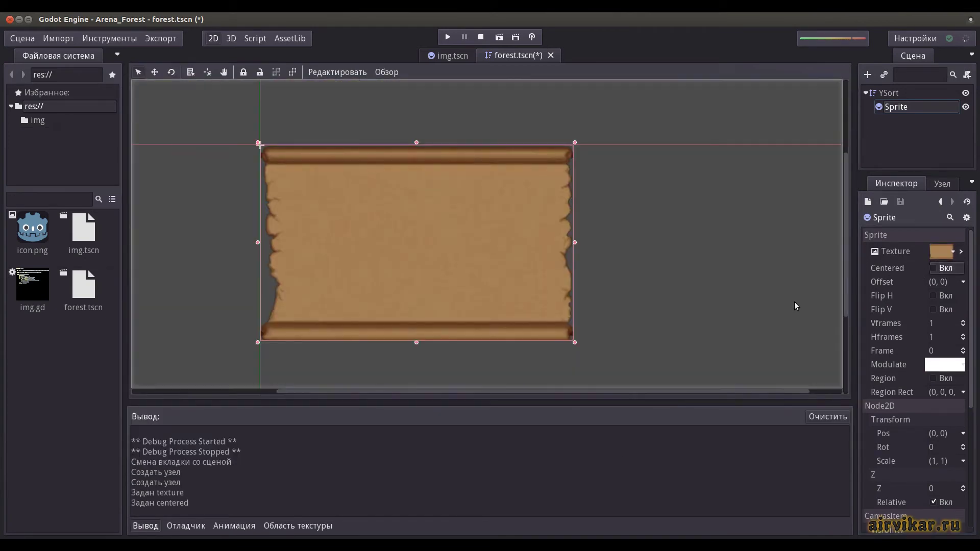
pyautogui.click(500, 38)
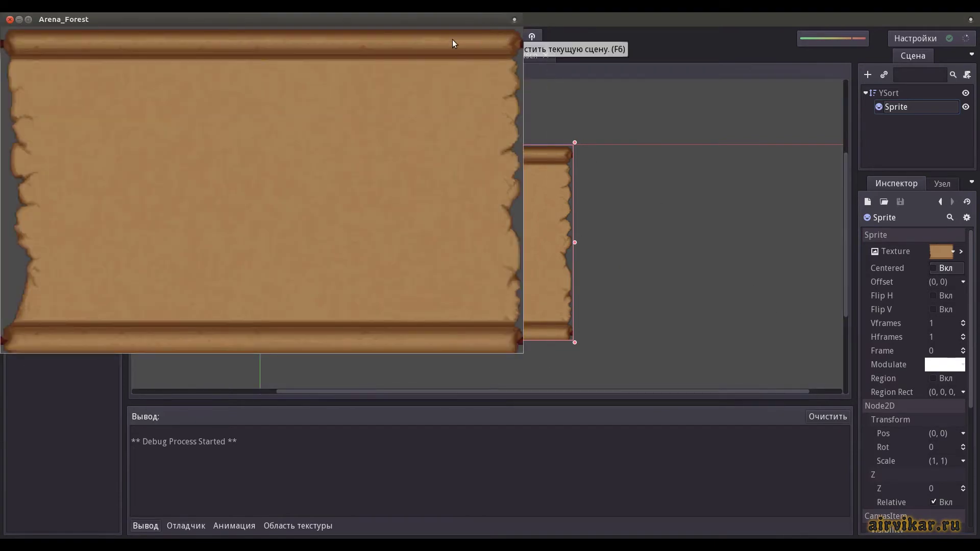
pyautogui.click(9, 20)
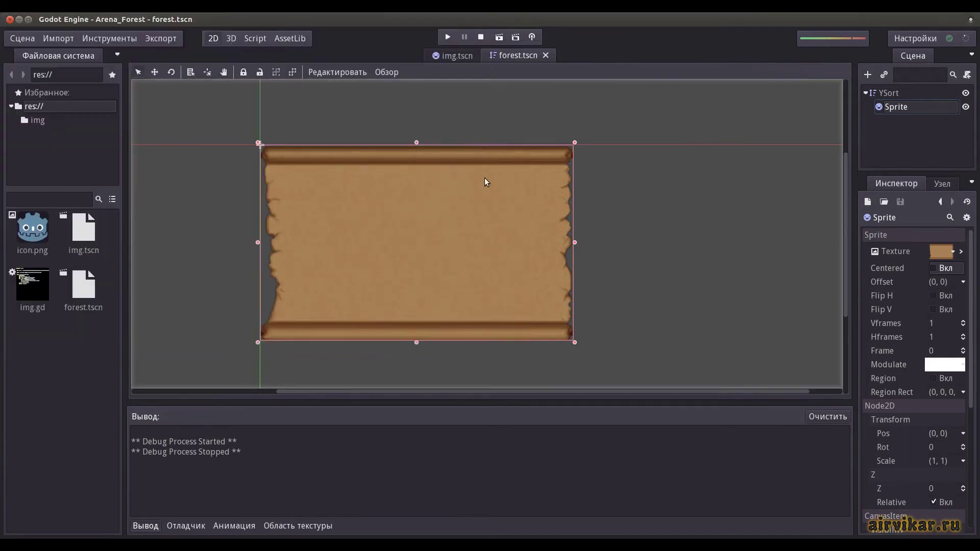
# Attach a new GDScript res://forest.gd to the YSort node and select its template text
pyautogui.click(883, 95)
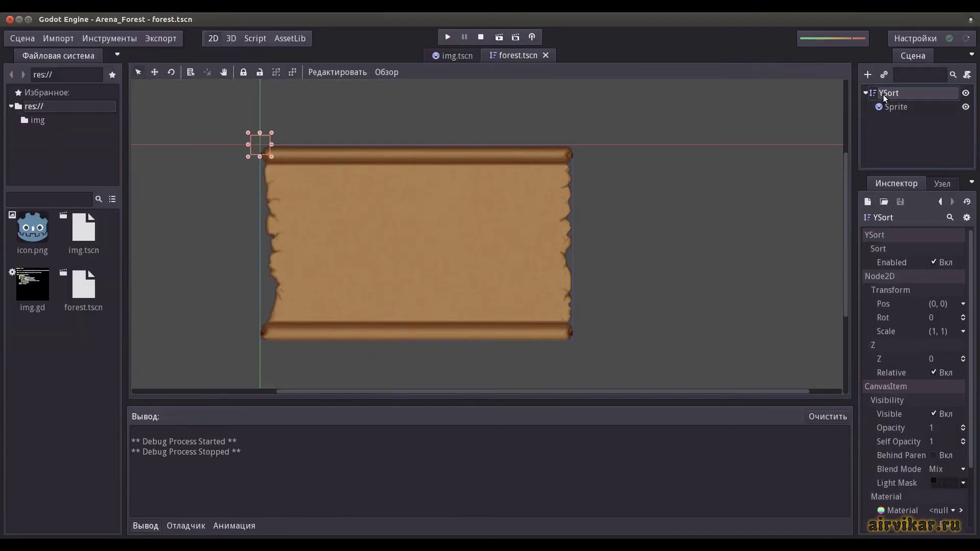
pyautogui.rightClick(883, 94)
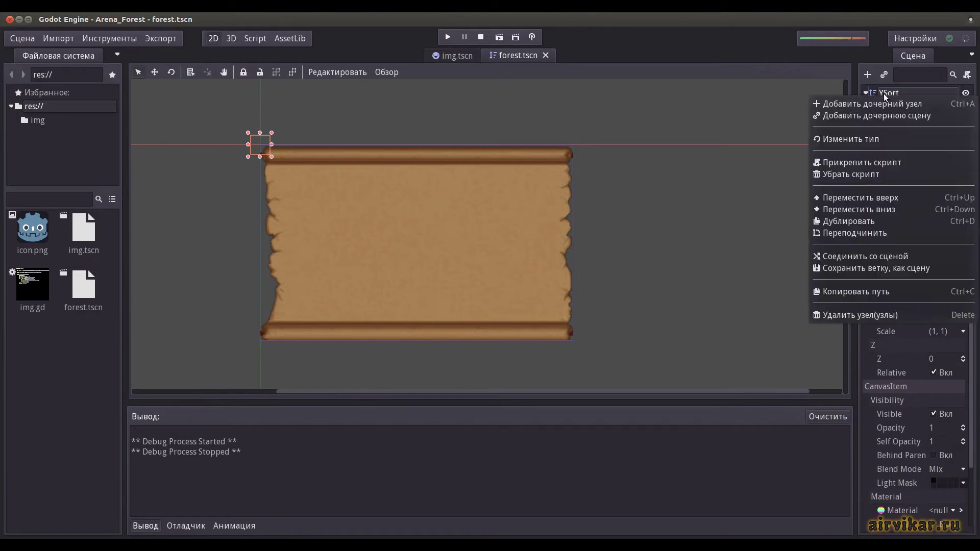
pyautogui.click(887, 163)
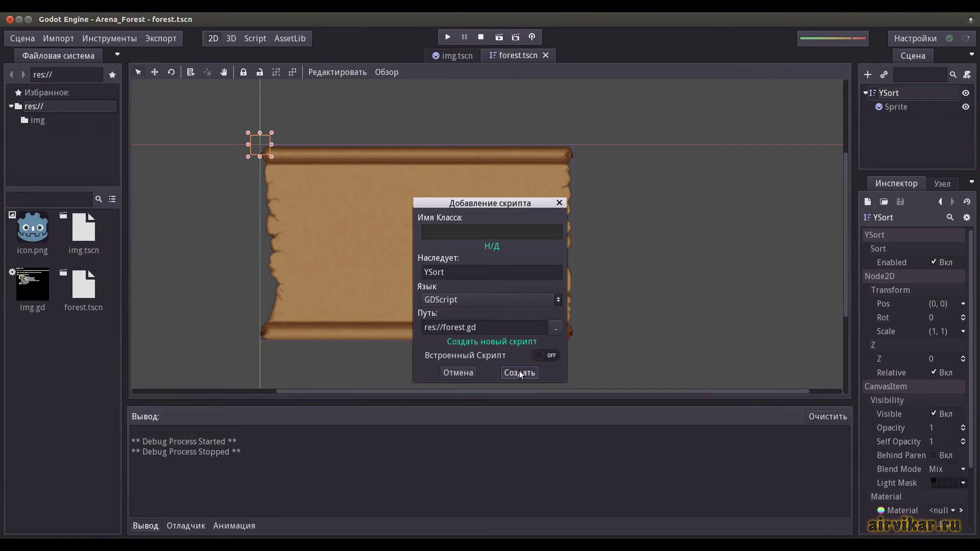
pyautogui.click(520, 372)
pyautogui.moveTo(254, 226); pyautogui.dragTo(222, 95)
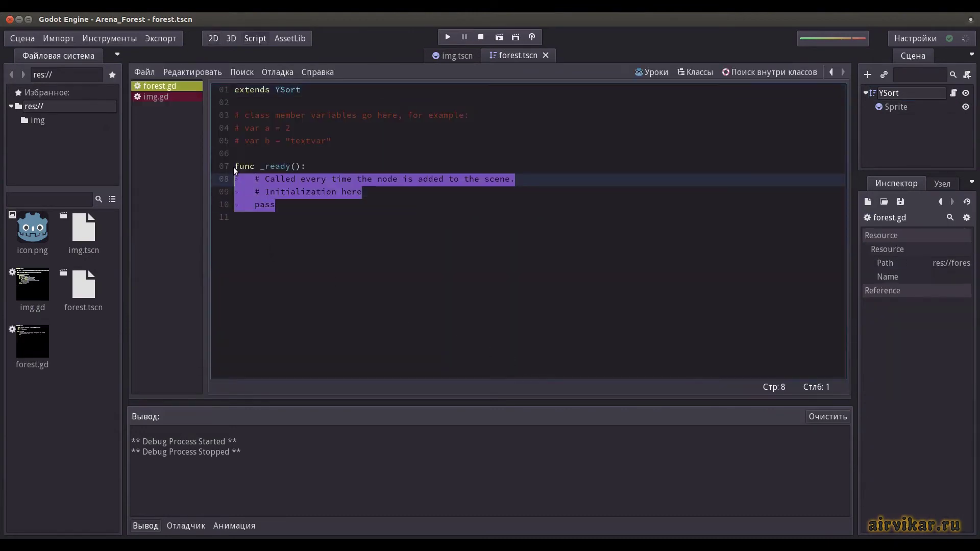
# Replace the template with extends YSort and variables width 924, height 500, num_tree 500, speed 1.0, spread 300, cx, cy
pyautogui.press('BackSpace')
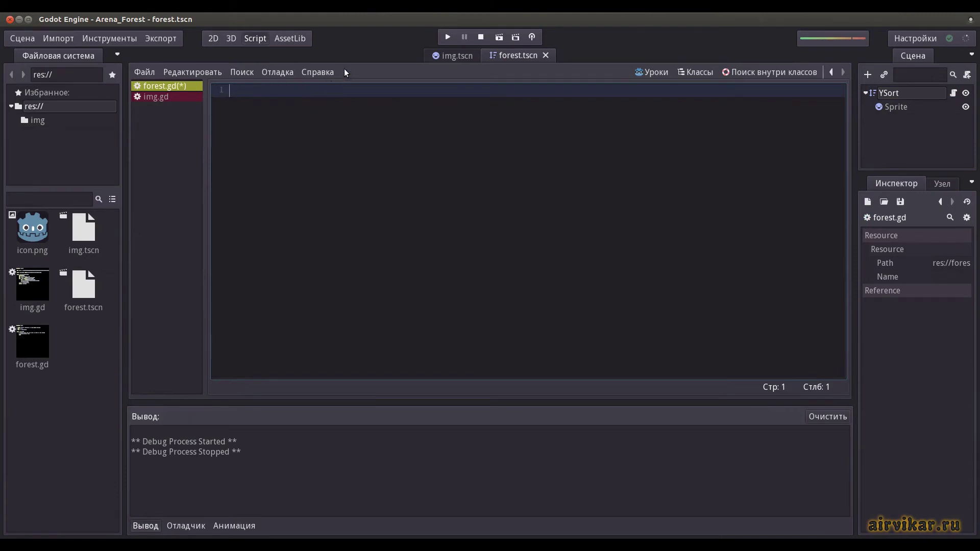
pyautogui.write('ex')
pyautogui.write('tends YSort')
pyautogui.press('Return')
pyautogui.press('Return')
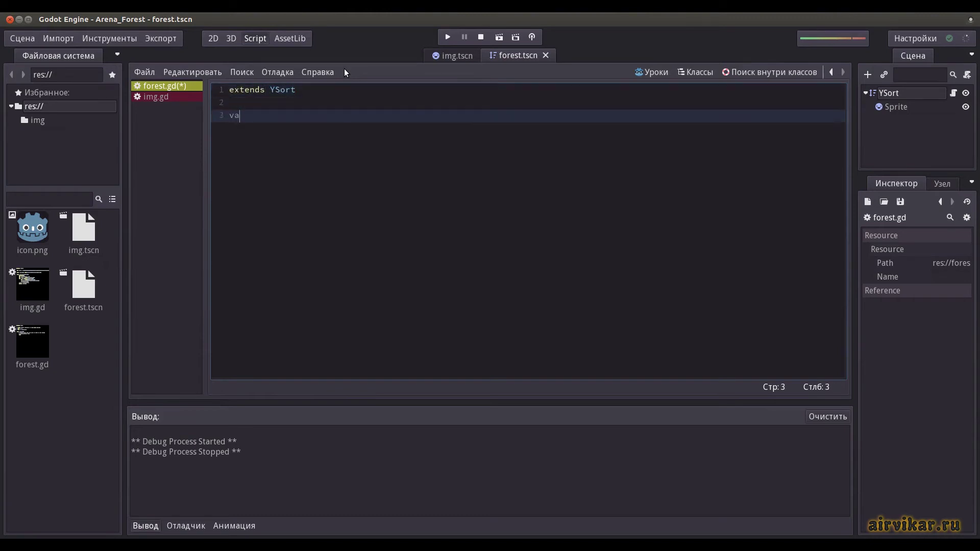
pyautogui.write('var width = 924; v')
pyautogui.write('ar height = 500')
pyautogui.press('Return')
pyautogui.write('var forest = []')
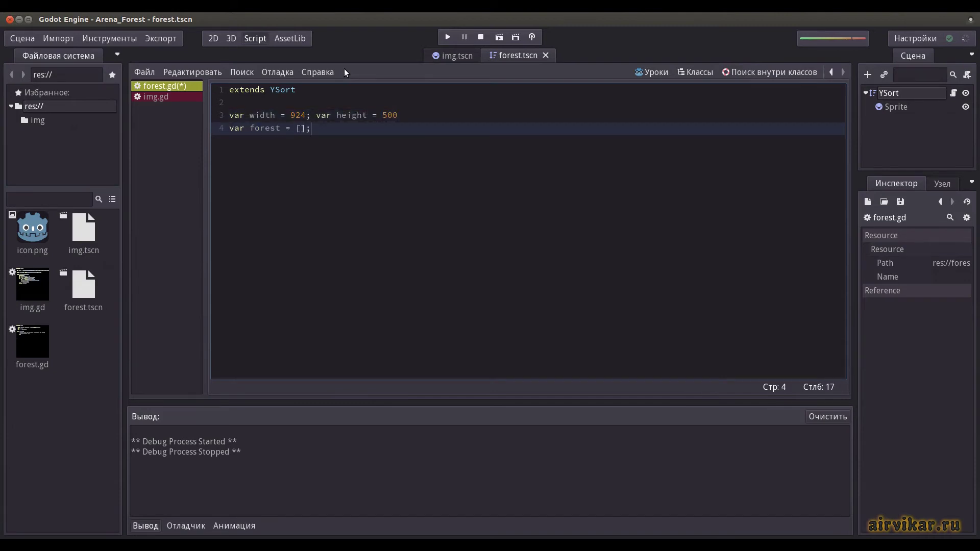
pyautogui.write('; var num_tree =')
pyautogui.write(' 500')
pyautogui.press('Return')
pyautogui.write('var speed =')
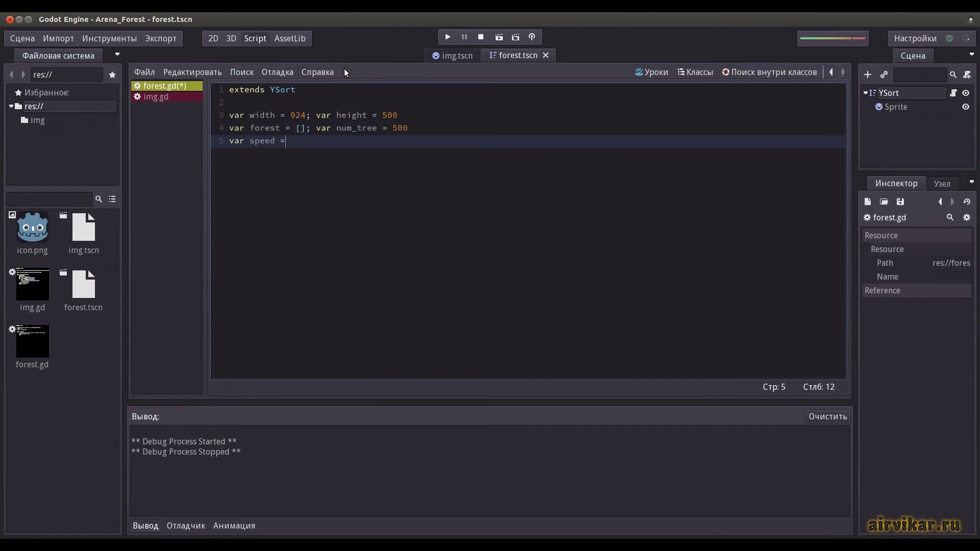
pyautogui.write(' 1.0; var spread')
pyautogui.write(' = 300')
pyautogui.press('Return')
pyautogui.write('var cx =')
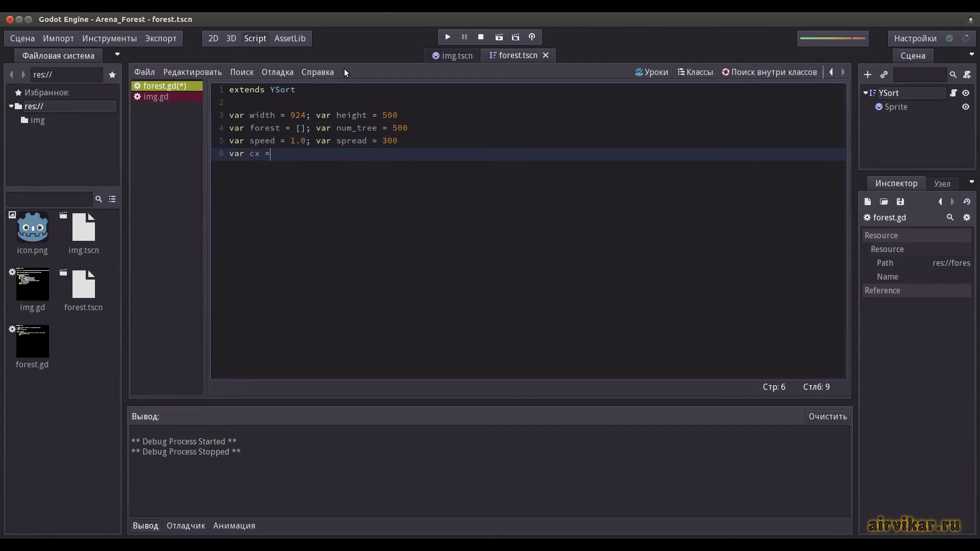
pyautogui.write(' width/2; var cy')
pyautogui.write(' = height/4')
# Load img.tscn into imgNode, add an img array, and write a SetPos() random Vector3 function
pyautogui.press('Return')
pyautogui.write('var')
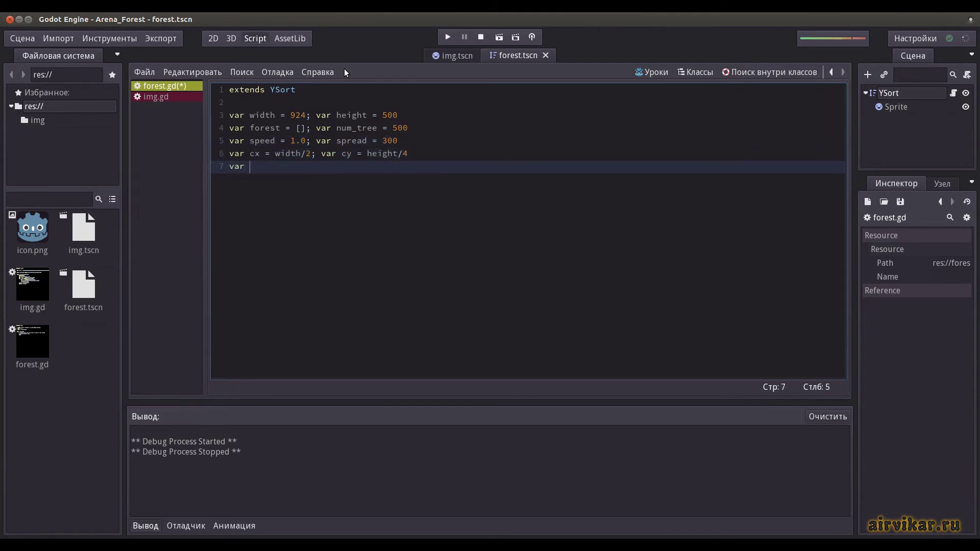
pyautogui.write(' imgNode = load("')
pyautogui.write('img.tscn"); var')
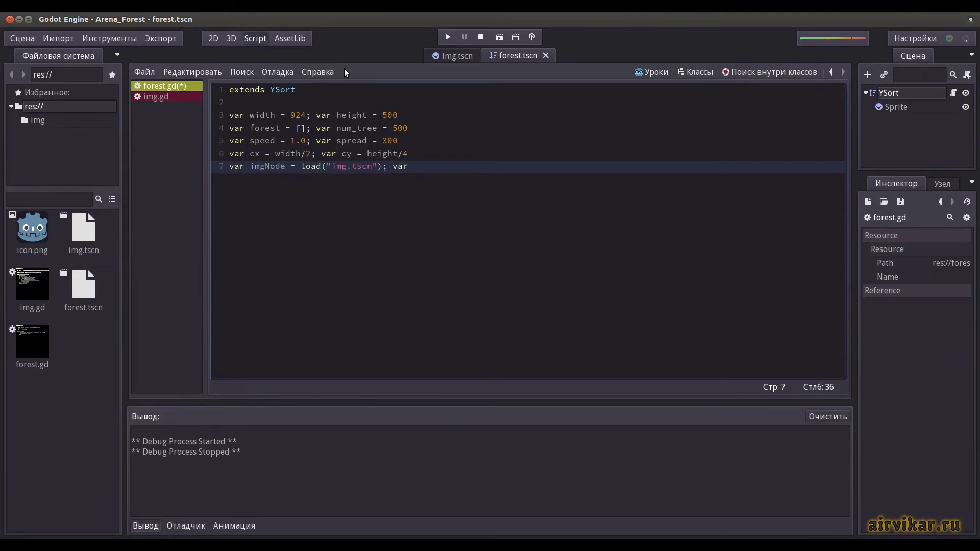
pyautogui.write(' img = []')
pyautogui.press('Return')
pyautogui.press('Return')
pyautogui.write('func')
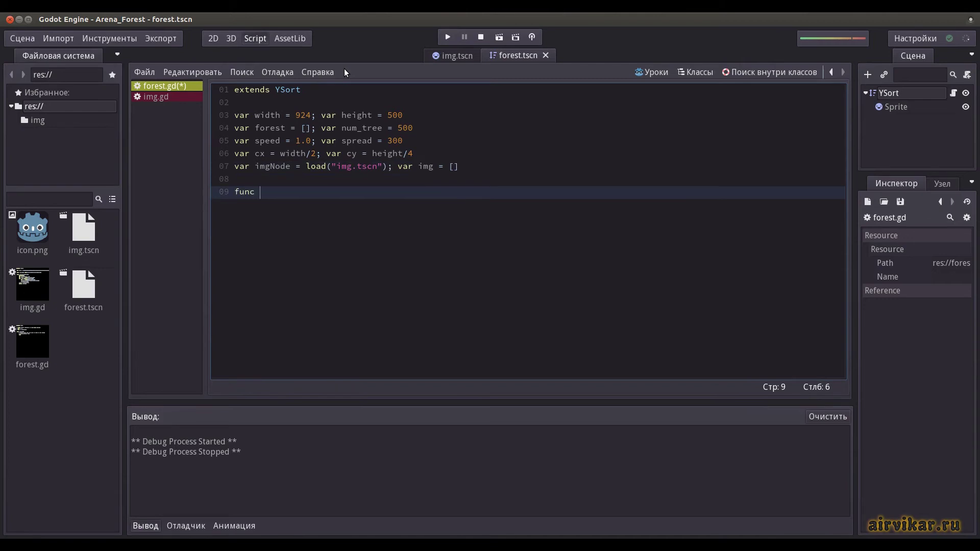
pyautogui.write(' SetPos(): random')
pyautogui.write('ize(); return V')
pyautogui.write('ector3(rand_ran')
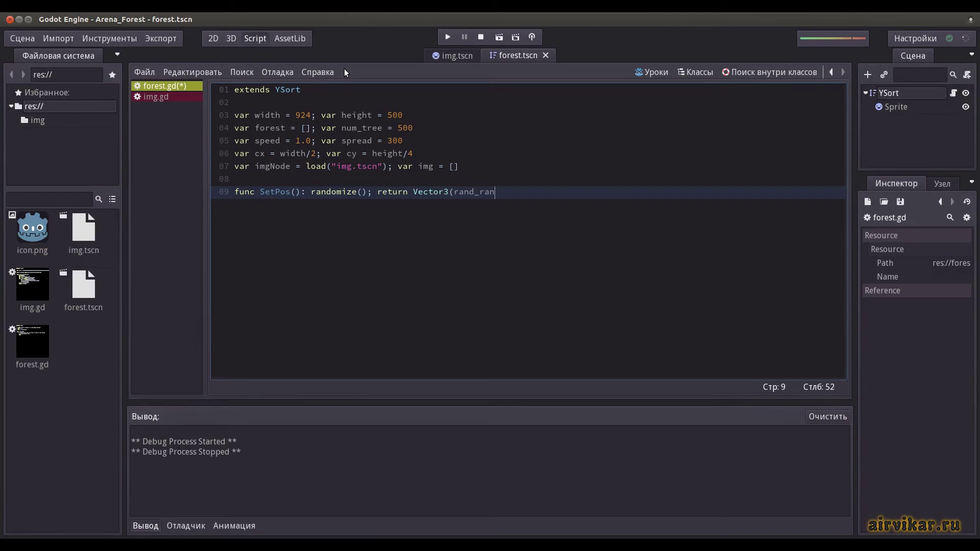
pyautogui.write('ge(-1000,1000),')
pyautogui.write('60,rand_range(250')
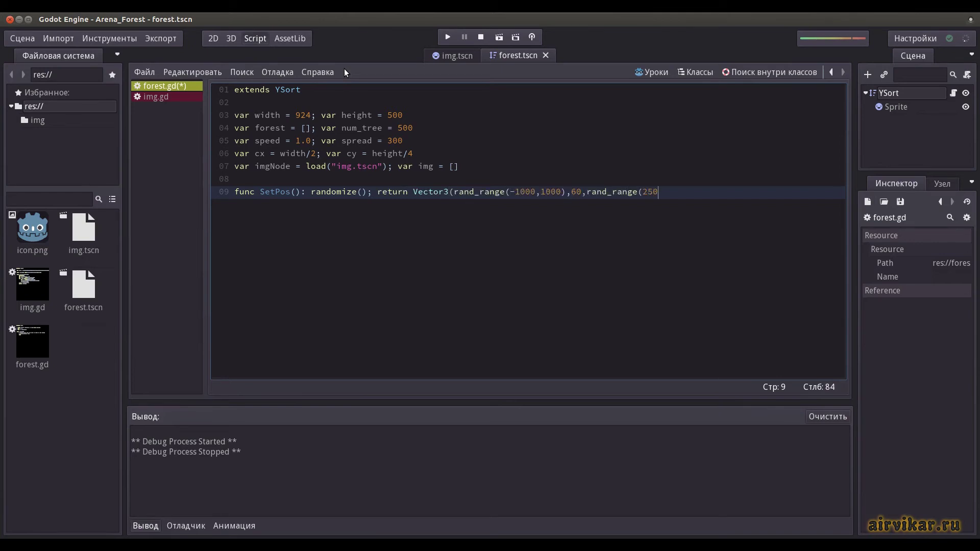
pyautogui.write(',300))')
# Start func _ready() with set_process(true) and a for loop over range(num_tree)
pyautogui.press('Return')
pyautogui.press('Return')
pyautogui.write('func _r')
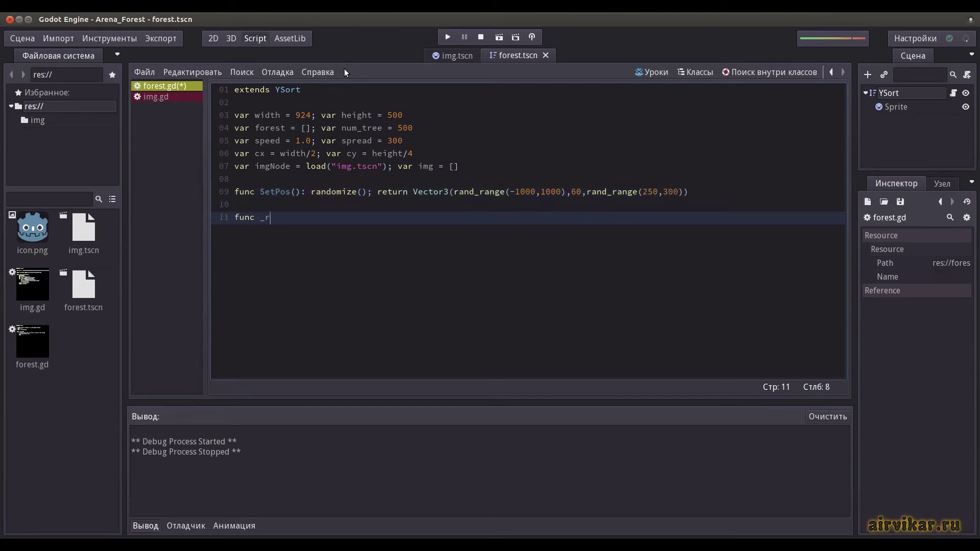
pyautogui.write('eady():')
pyautogui.press('Return')
pyautogui.write('set_pro')
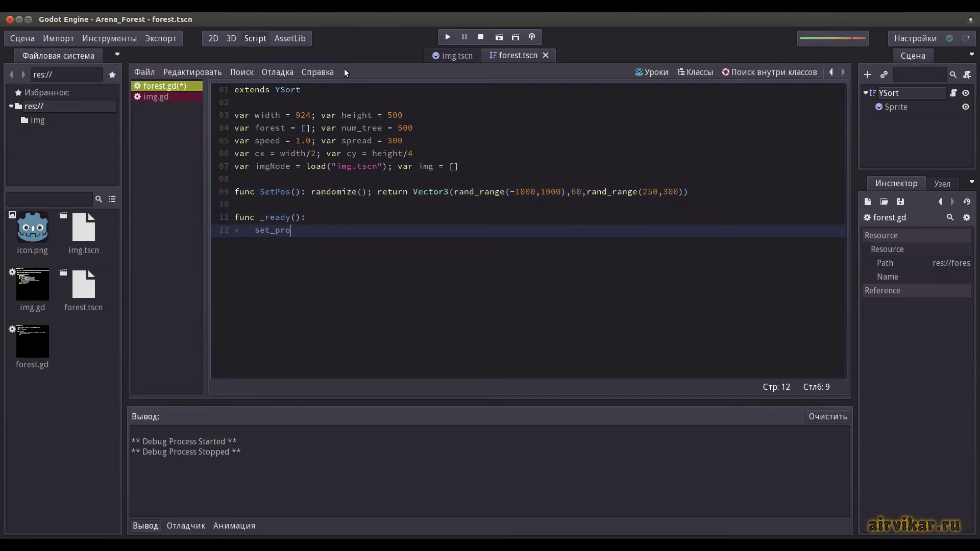
pyautogui.write('cess(true)')
# In the loop, append SetPos() to forest, append imgNode.instance() to img, and add_child(img[n])
pyautogui.press('Return')
pyautogui.write('for ')
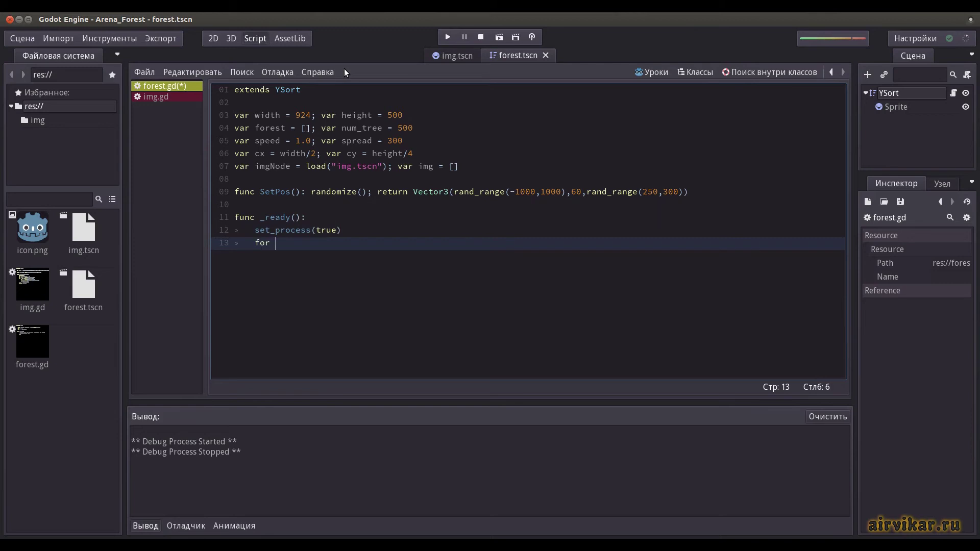
pyautogui.write('n in range(num_t')
pyautogui.write('ree):')
pyautogui.press('Return')
pyautogui.write('forest.ap')
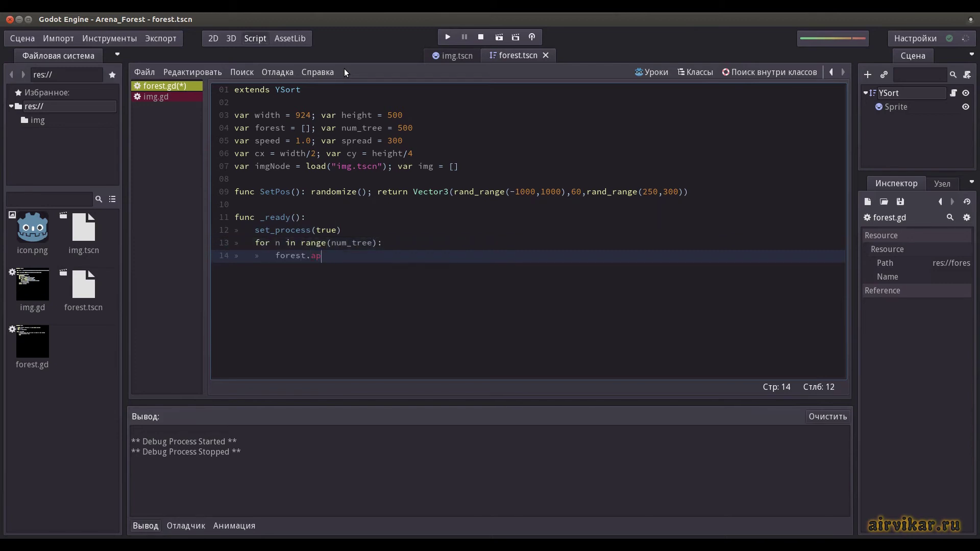
pyautogui.write('pend(SetPos())')
pyautogui.press('Return')
pyautogui.write('img.append(imgNo')
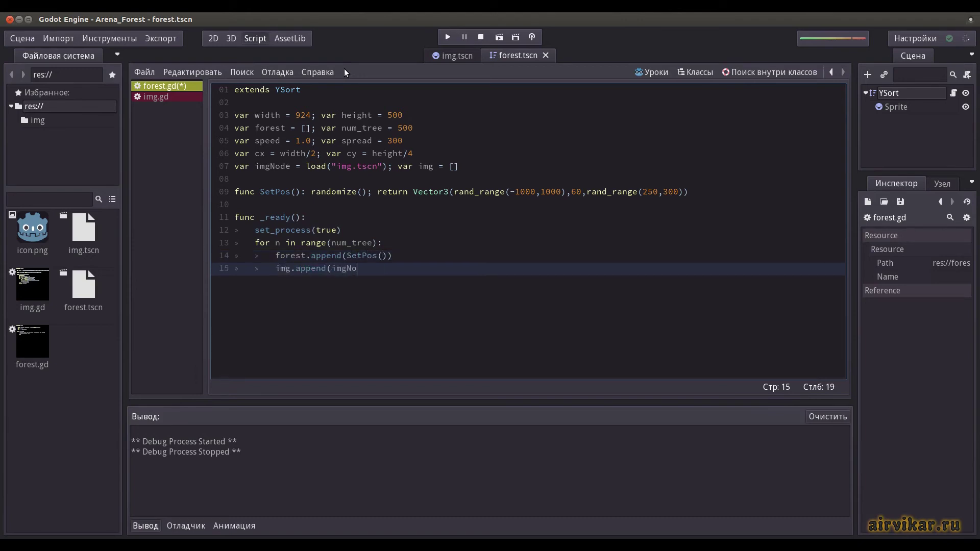
pyautogui.write('de.instance())')
pyautogui.press('Return')
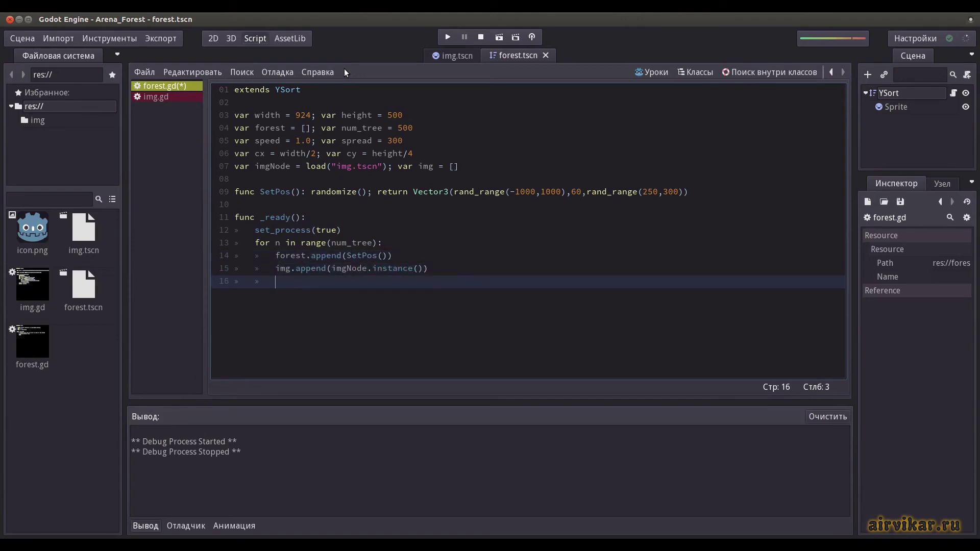
pyautogui.write('add_child(img[n])')
pyautogui.press('Return')
pyautogui.press('BackSpace')
pyautogui.press('BackSpace')
pyautogui.press('Return')
# Begin func Drawforest(n): reset near trees, decrease z by speed, and compute projected sx and sy
pyautogui.write('func')
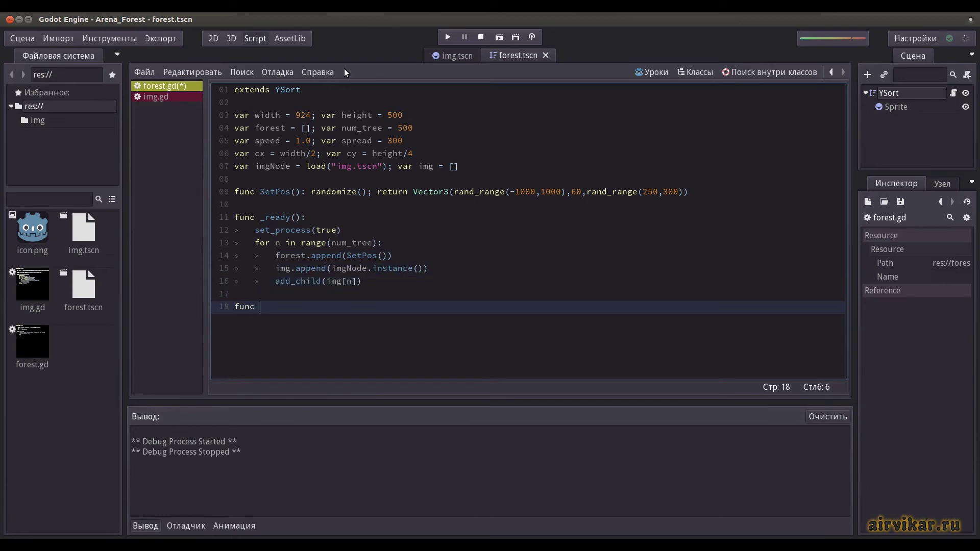
pyautogui.write(' Drawforest(n):')
pyautogui.press('Return')
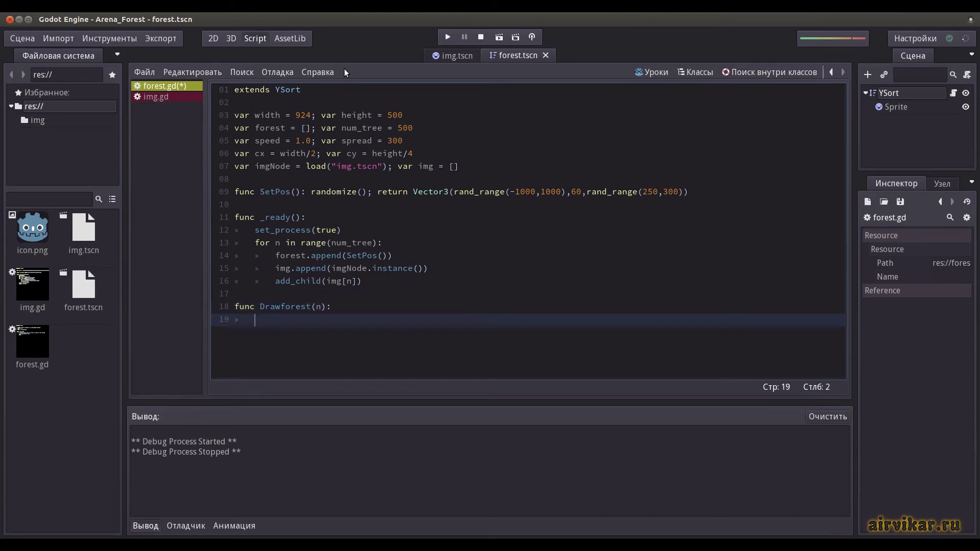
pyautogui.write('if forest[n].z')
pyautogui.write(' < speed: forest[n] = ')
pyautogui.write('SetPos()')
pyautogui.press('Return')
pyautogui.write('fo')
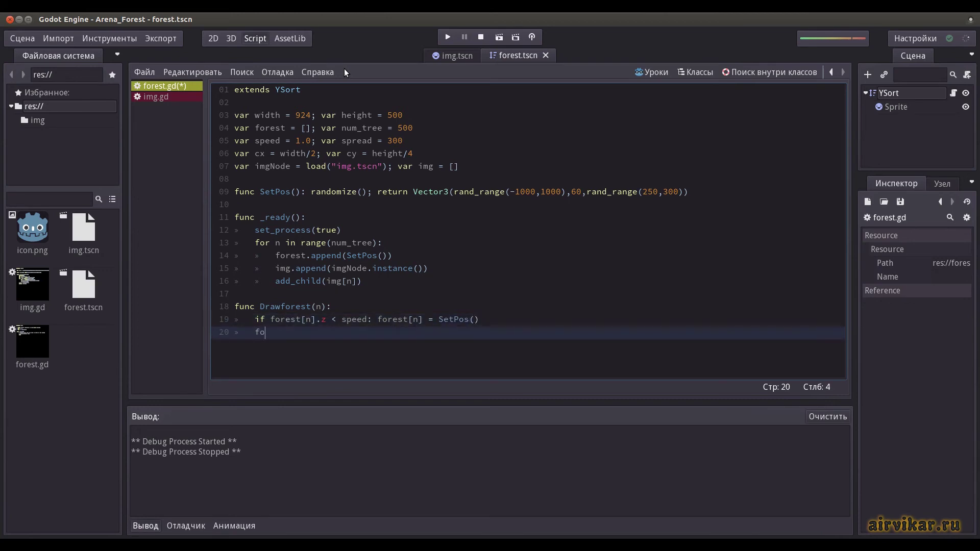
pyautogui.write('rest[n].z -= sp')
pyautogui.write('eed')
pyautogui.press('Return')
pyautogui.write('var sx = (f')
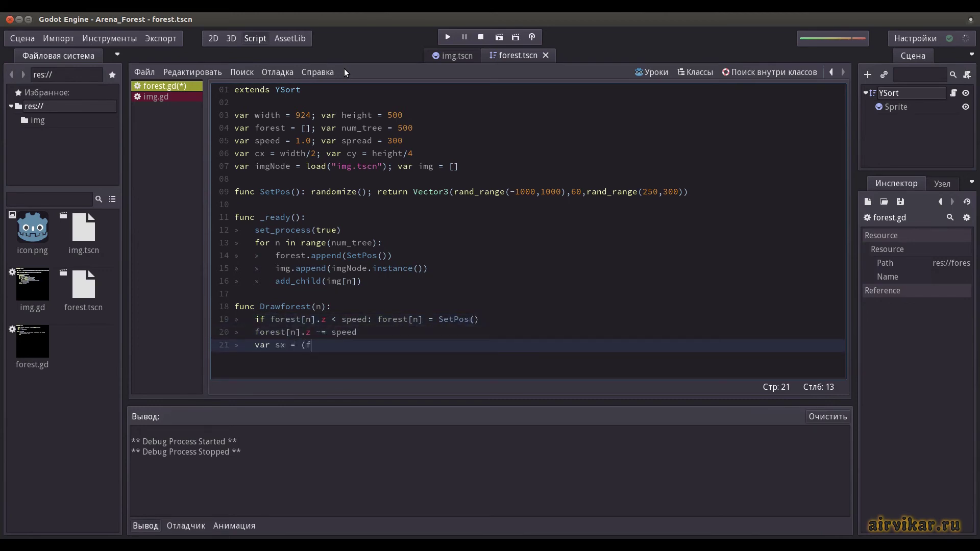
pyautogui.write('orest[n].x*sprea')
pyautogui.write('d)/(forest[n].z')
pyautogui.write(')+cx')
pyautogui.press('Return')
pyautogui.write('var sy = (f')
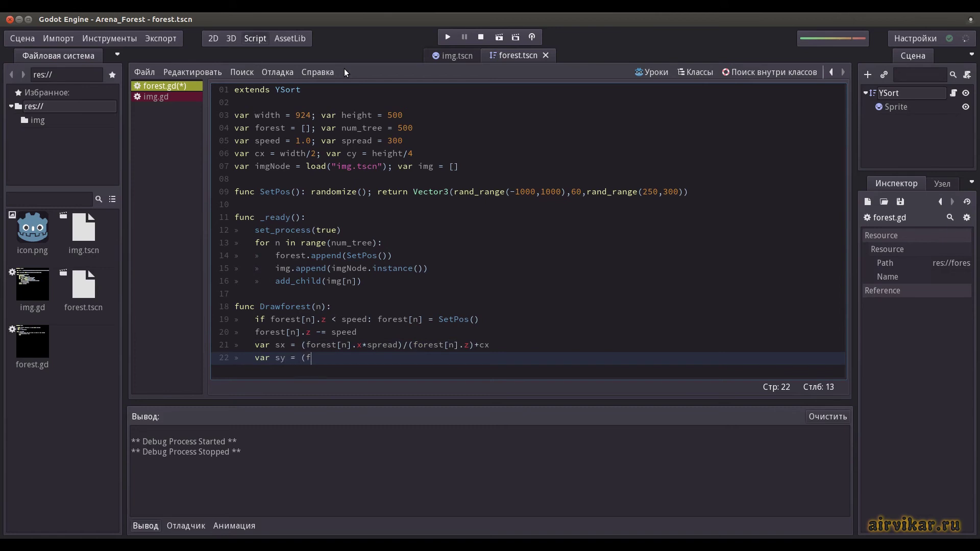
pyautogui.write('orest[n].y*sprea')
pyautogui.write('d)/(forest[n].z')
pyautogui.write(')+cy')
# Reset trees with sx < 100, sx > width or sy > height, then set position and scale 1-z/300
pyautogui.press('Return')
pyautogui.write('if sx < 10')
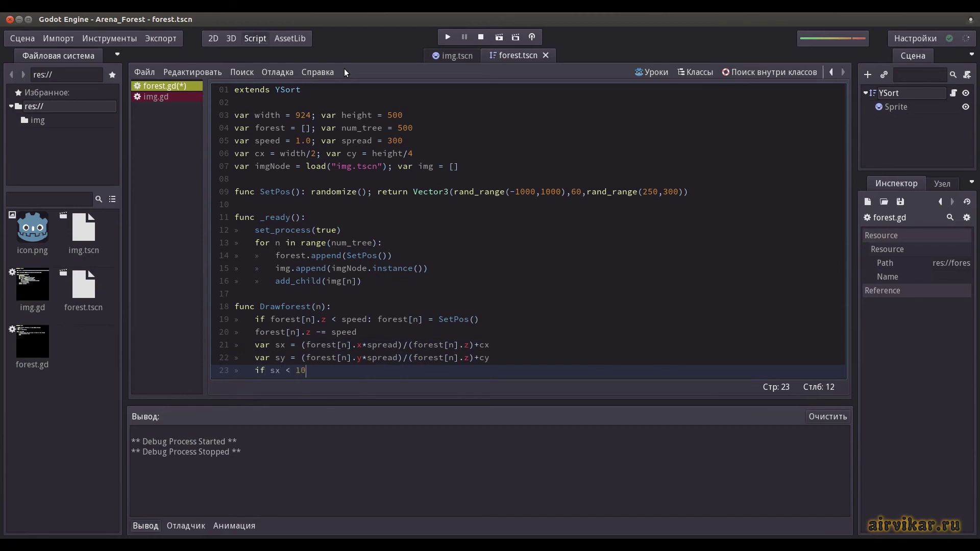
pyautogui.write('0 or sx > width:')
pyautogui.write(' forest[n] = Set')
pyautogui.write('Pos()')
pyautogui.press('Return')
pyautogui.write('if sy > h')
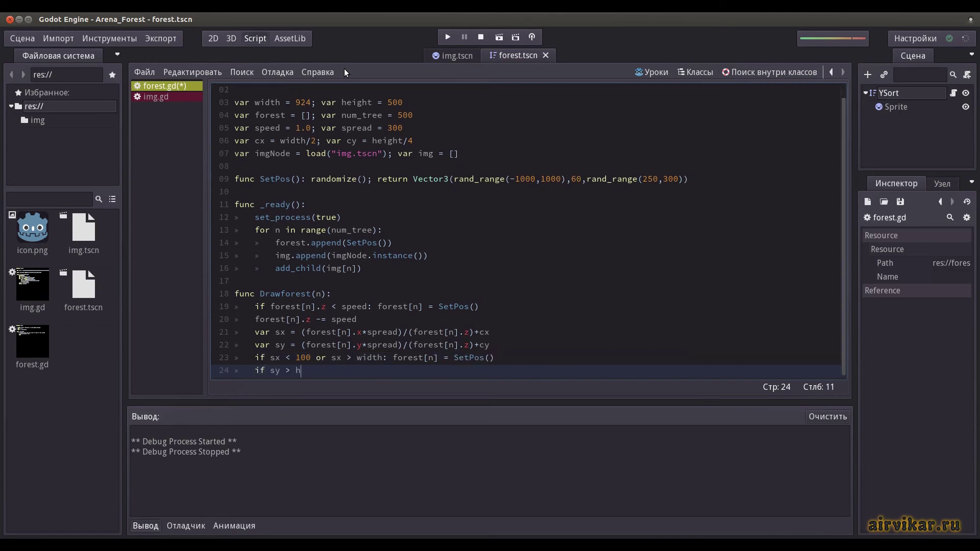
pyautogui.write('eight: forest[n]')
pyautogui.write(' = SetPos()')
pyautogui.press('Return')
pyautogui.write('var ')
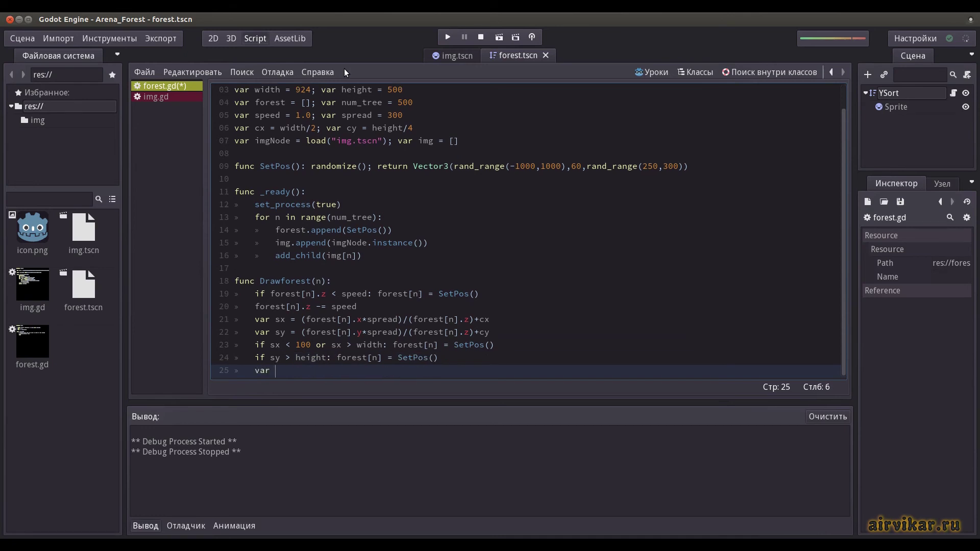
pyautogui.write('size = 1-forest')
pyautogui.write('[n].z/300')
pyautogui.press('Return')
pyautogui.write('img[n]')
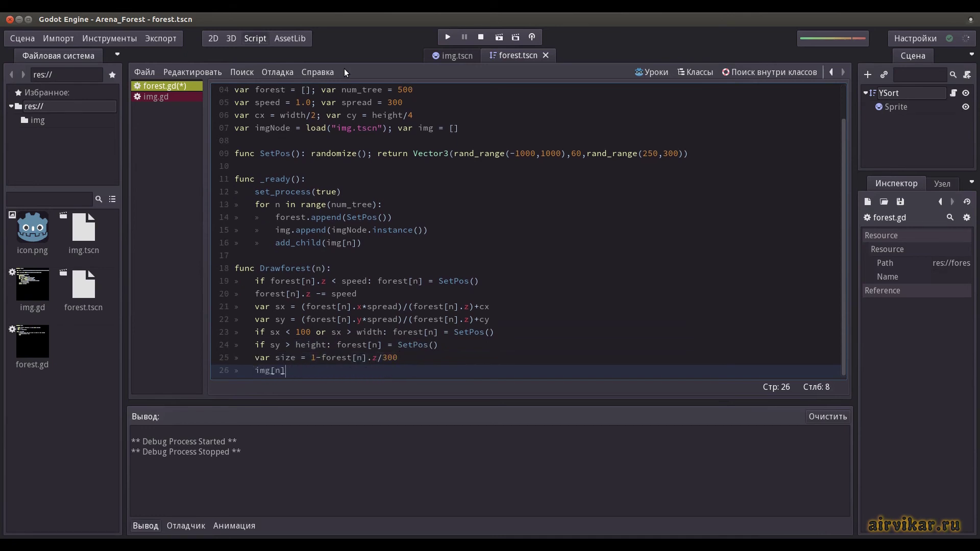
pyautogui.write('.set_pos(Vector')
pyautogui.write('2(sx,sy))')
pyautogui.press('Return')
pyautogui.write('img[n]')
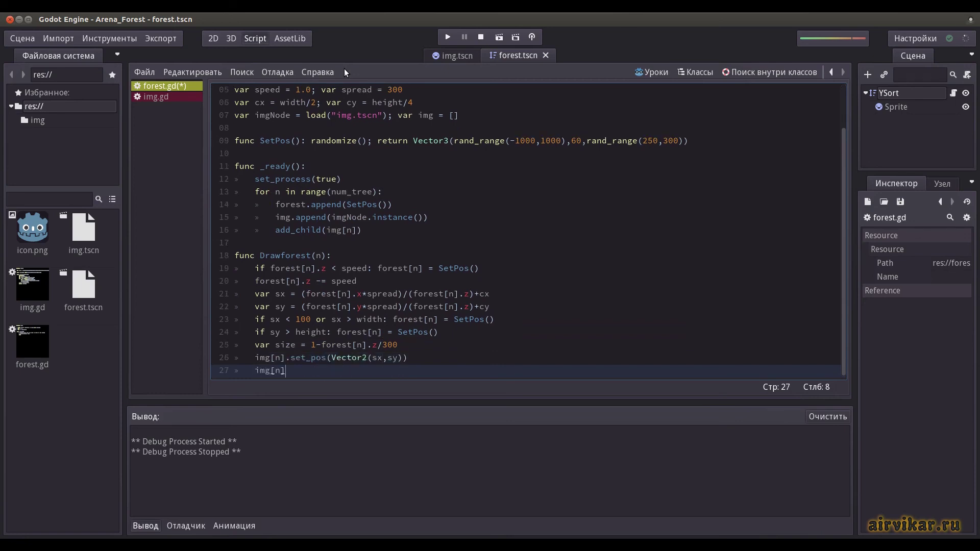
pyautogui.write('.set_scale(Vect')
pyautogui.write('or2(size,size))')
# Add a func _process loop that calls Drawforest and update()
pyautogui.press('Return')
pyautogui.press('Return')
pyautogui.write('func _')
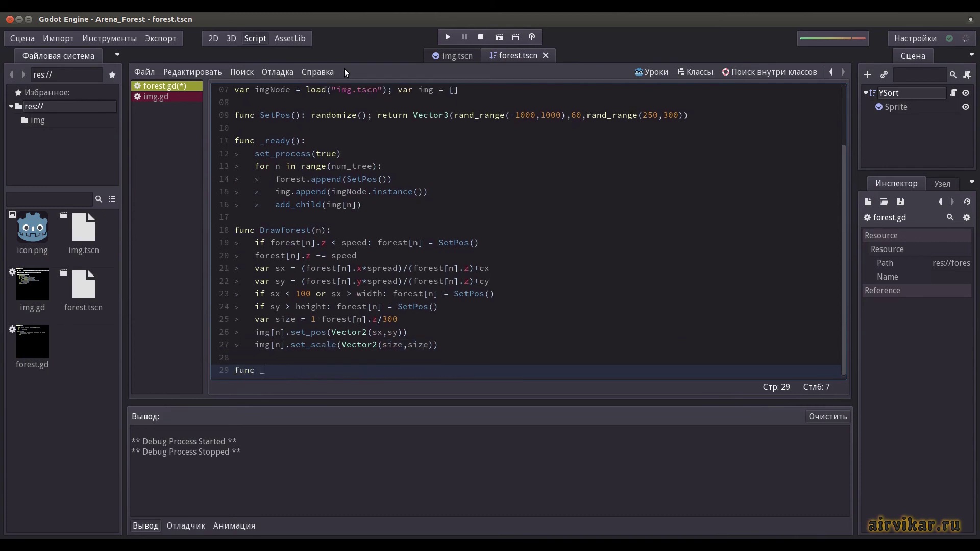
pyautogui.write('process(delta): for n in range(num_tree): Drawforest(n); updat')
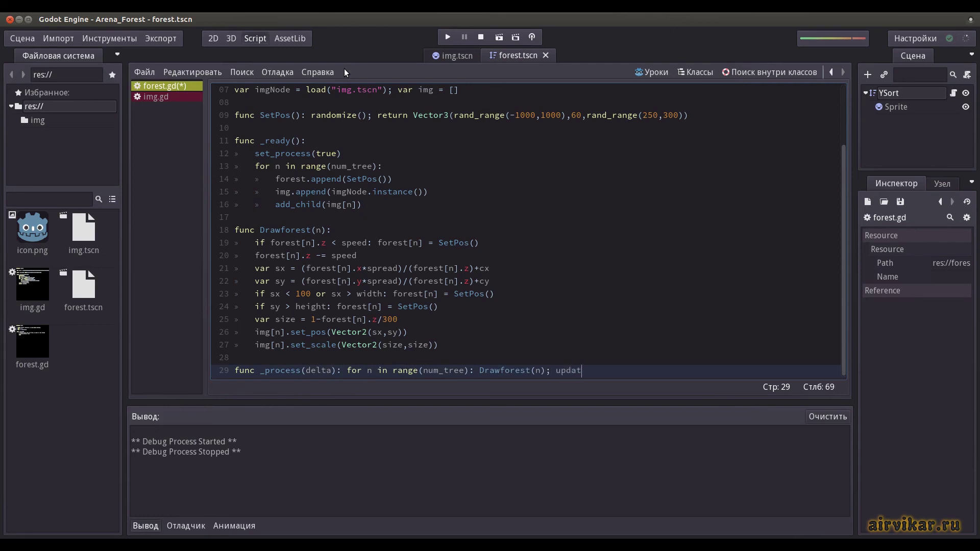
pyautogui.write('e()')
pyautogui.press('Return')
# Hide the Output panel, run the forest scene, and drag the Arena_Forest window into view
pyautogui.scroll(3, 420, 219)
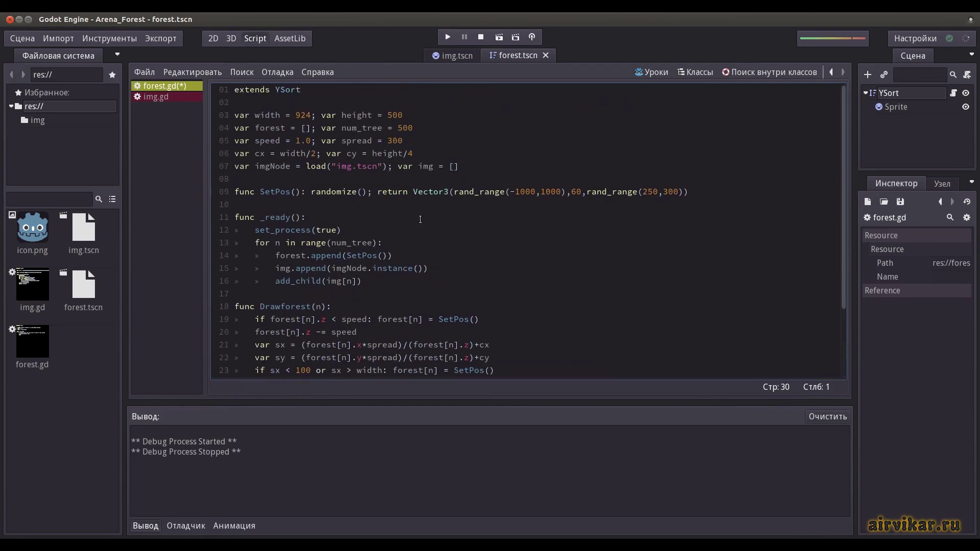
pyautogui.click(145, 526)
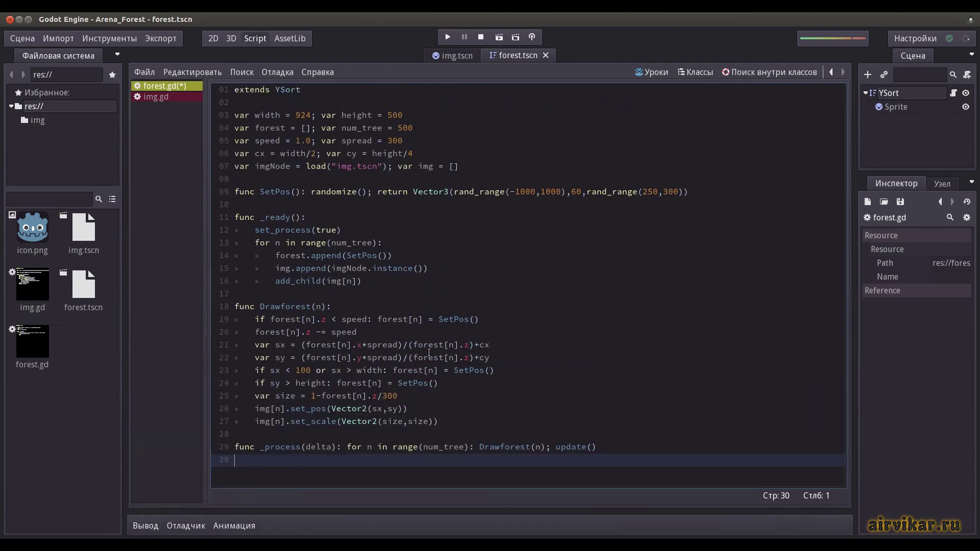
pyautogui.click(407, 92)
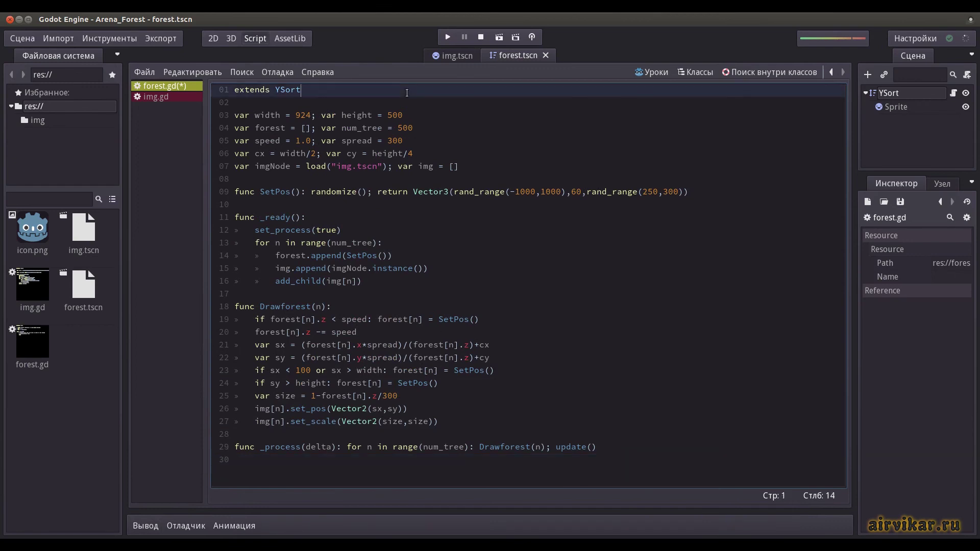
pyautogui.click(498, 38)
pyautogui.moveTo(398, 21); pyautogui.dragTo(586, 83)
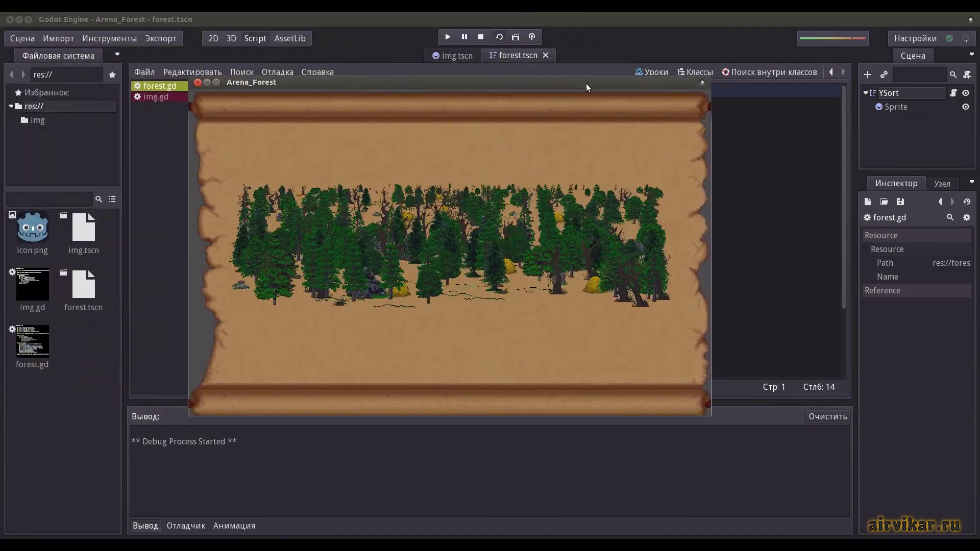